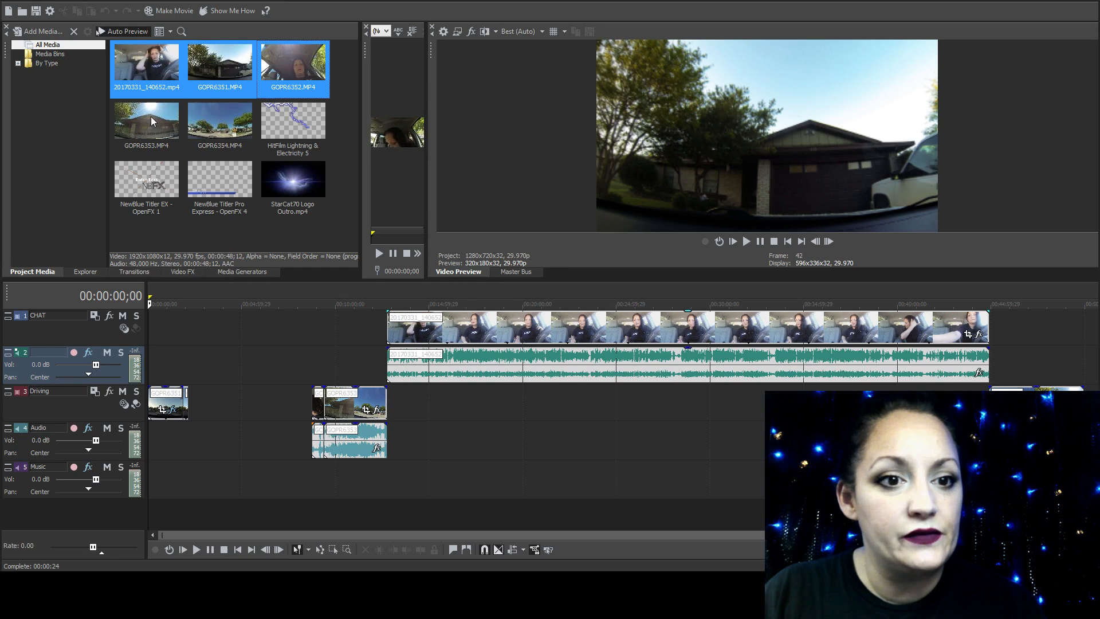
Highlight the source clips in the project media, including GOPR6353.MP4 and GOPR6354.MP4, to identify the footage used
{"action": "left_click", "coordinate": [153, 121], "text": "ctrl"}
{"action": "left_click", "coordinate": [219, 122], "text": "ctrl"}
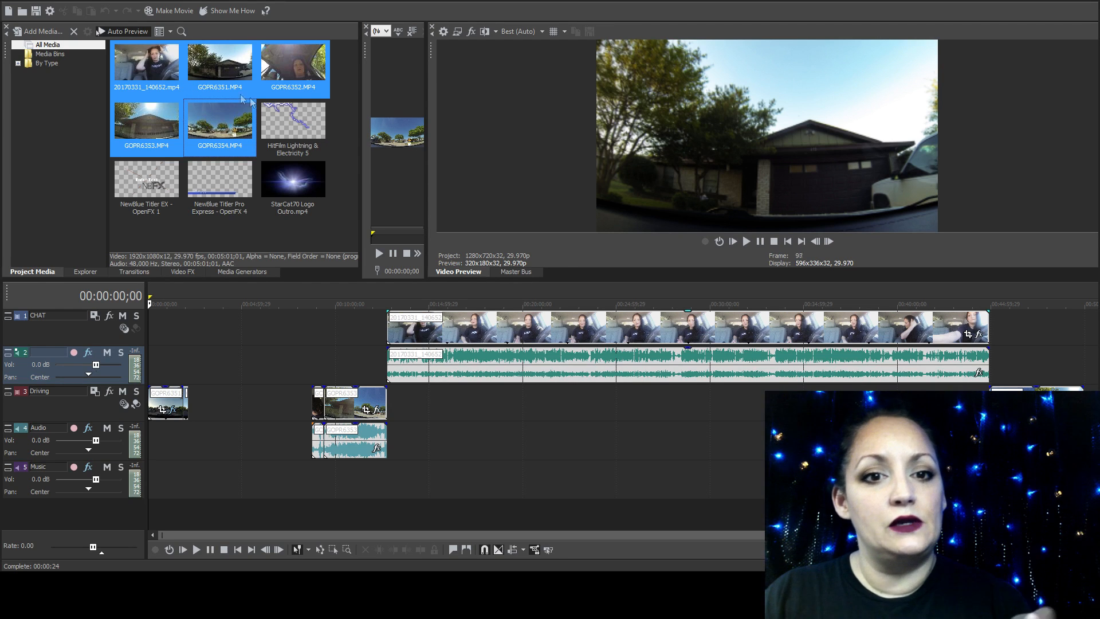
{"action": "left_click", "coordinate": [346, 192]}
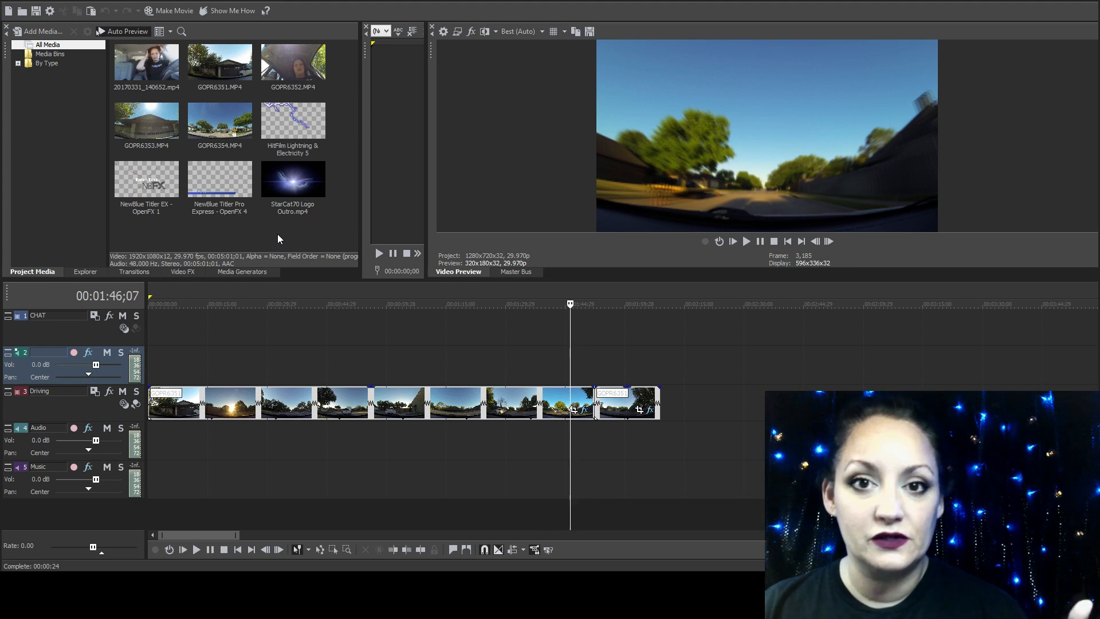
Add the default NewBlue Titler EX title to the CHAT track, past the end of the driving footage
{"action": "left_click", "coordinate": [257, 273]}
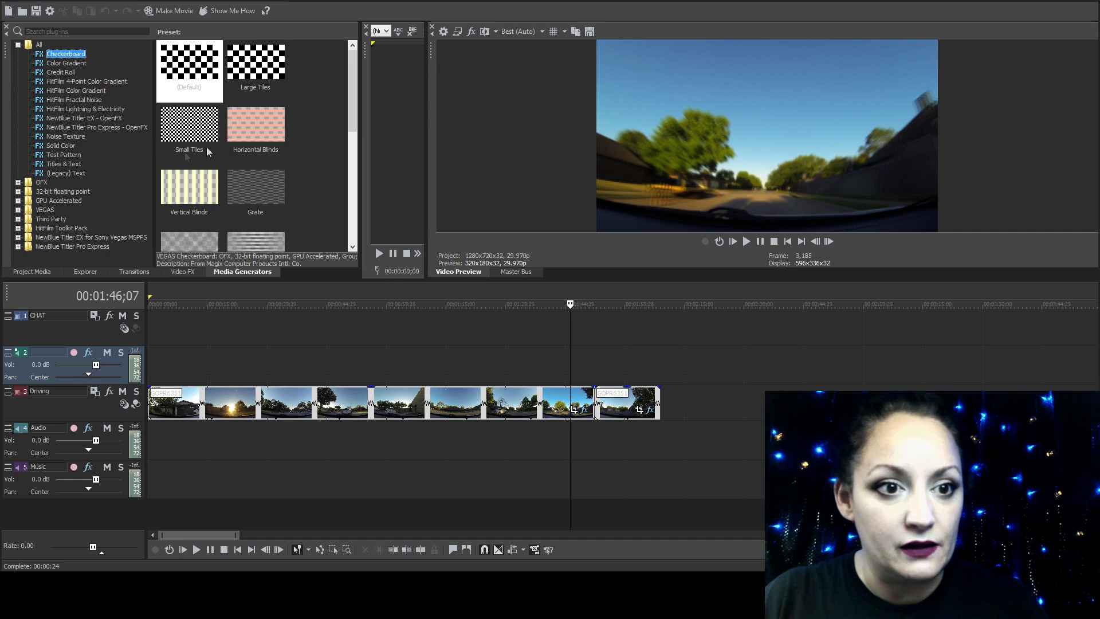
{"action": "left_click", "coordinate": [88, 119]}
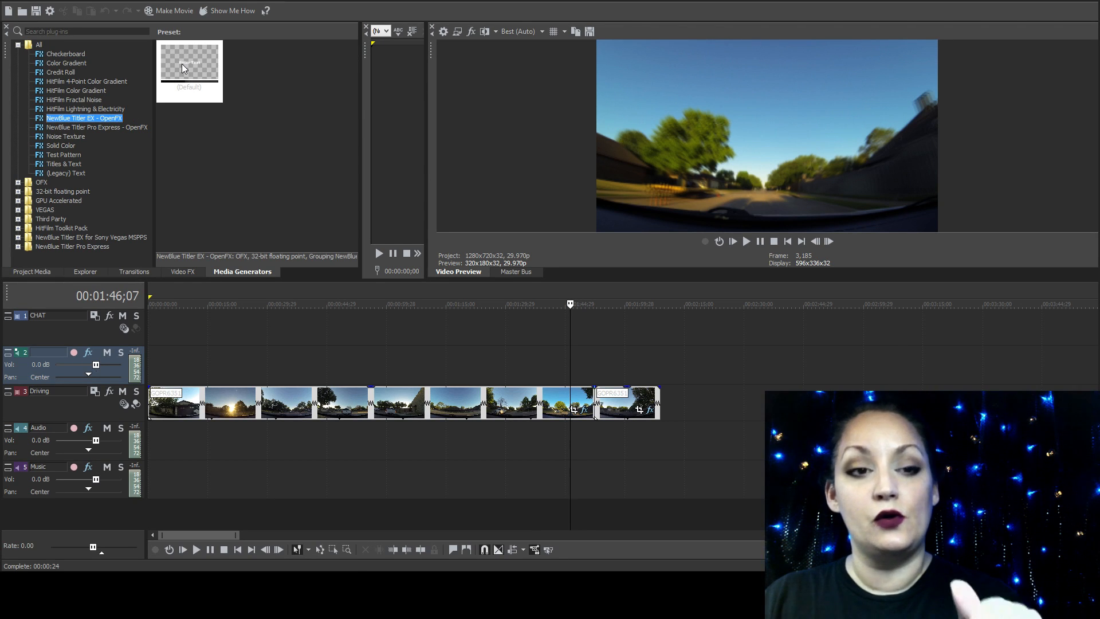
{"action": "left_click_drag", "start_coordinate": [181, 62], "coordinate": [692, 345]}
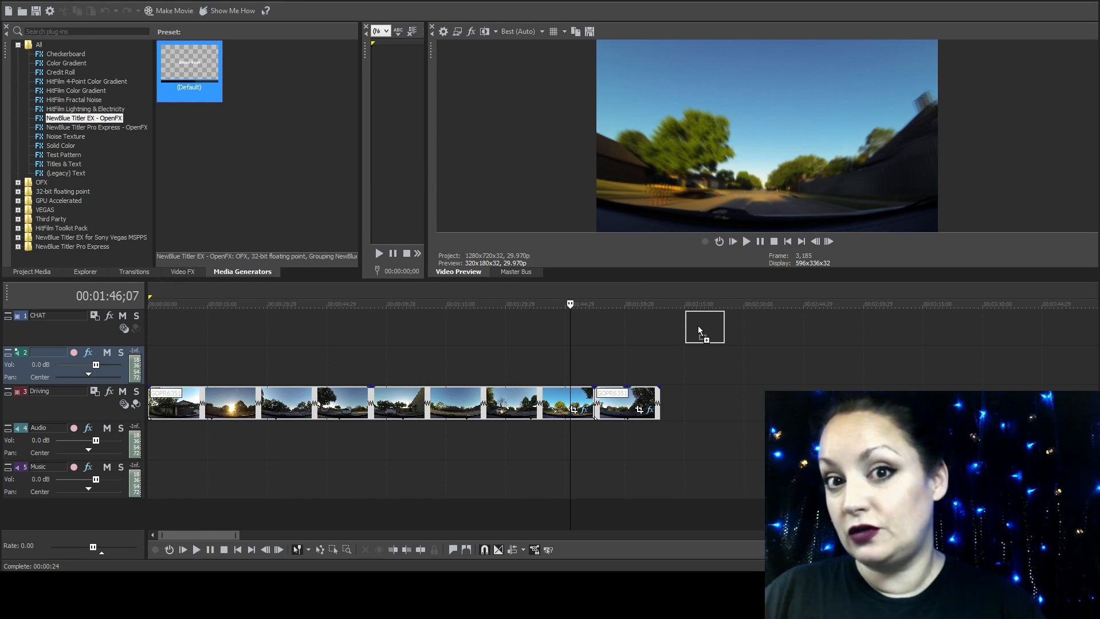
{"action": "left_click_drag", "start_coordinate": [700, 332], "coordinate": [425, 184]}
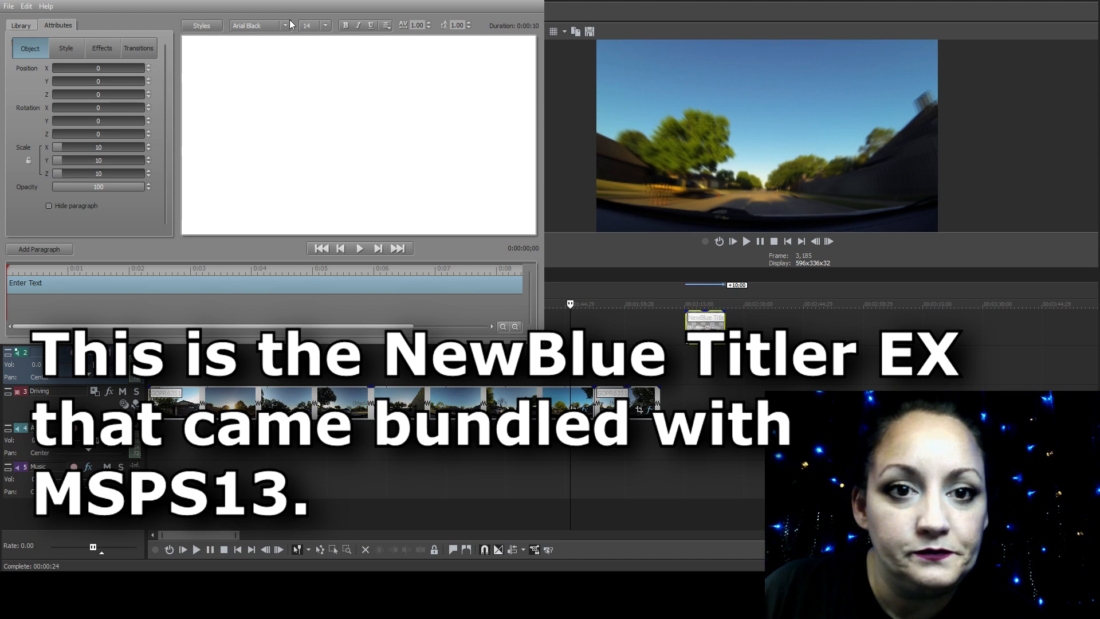
{"action": "left_click_drag", "start_coordinate": [302, 3], "coordinate": [375, 133]}
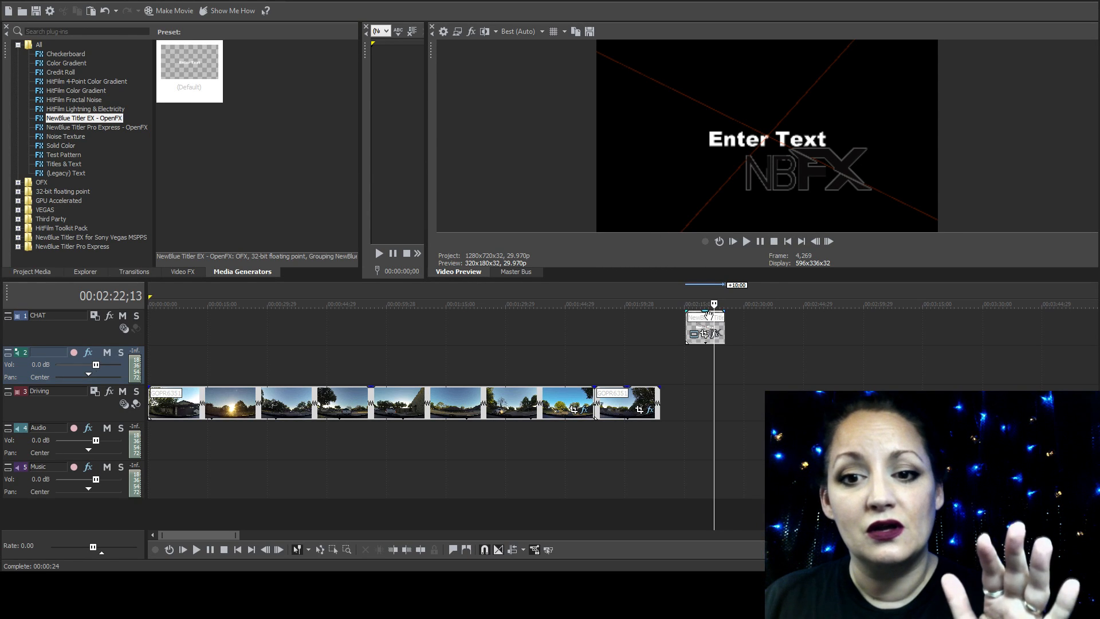
Delete the NewBlue Titler EX title from the CHAT track
{"action": "left_click", "coordinate": [700, 318]}
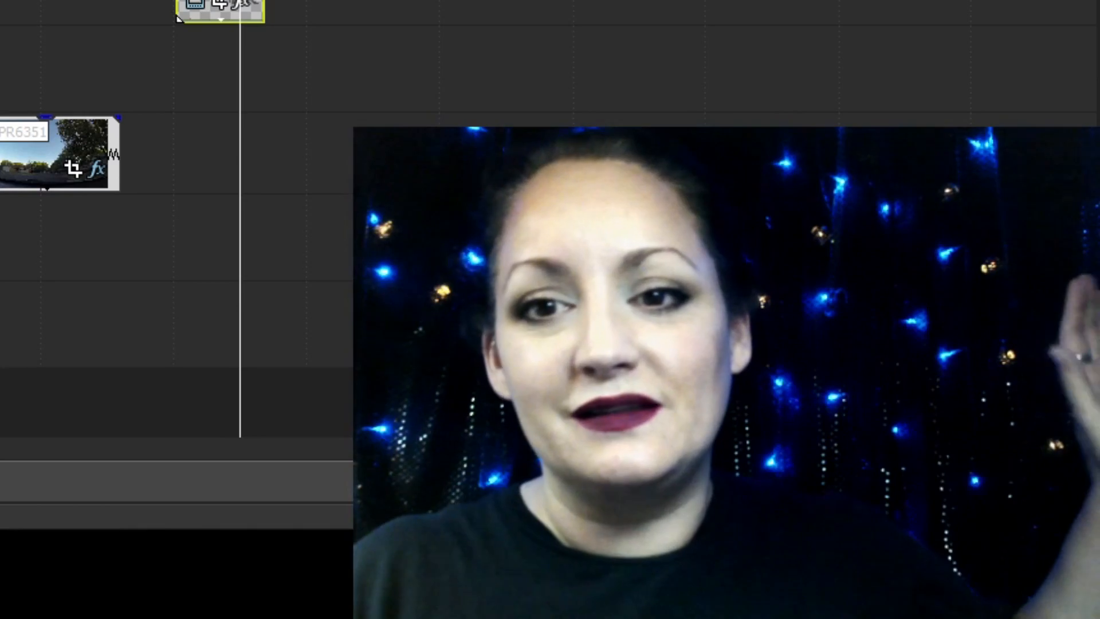
{"action": "key", "text": "Delete"}
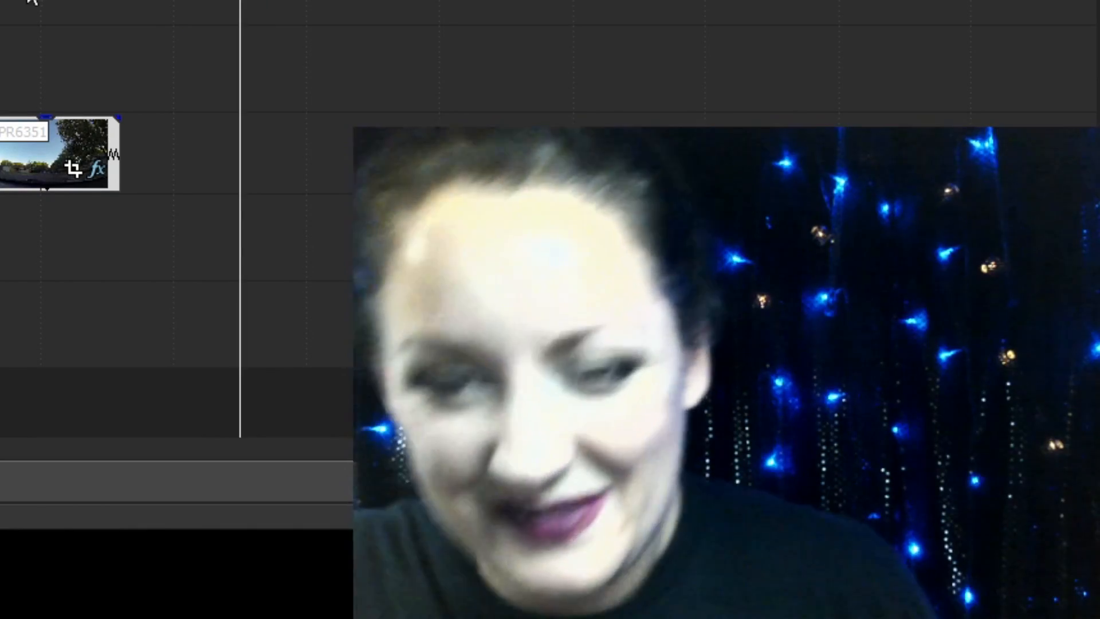
{"action": "left_click", "coordinate": [27, 1]}
{"action": "left_click", "coordinate": [101, 8]}
{"action": "left_click", "coordinate": [135, 5]}
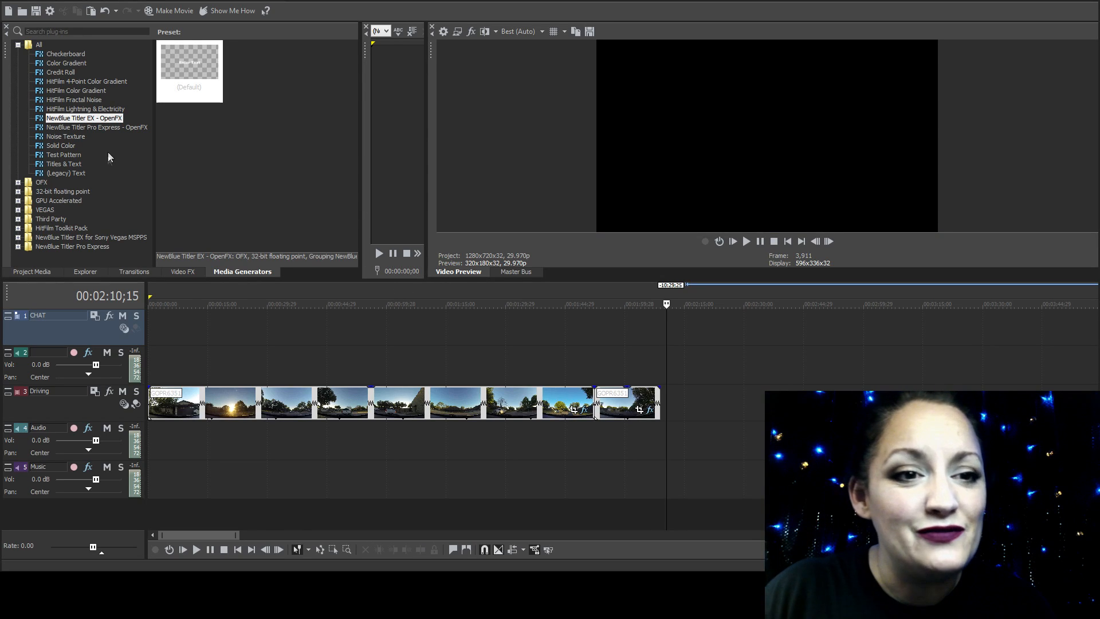
Place a default NewBlue Titler Pro Express title on the CHAT track and apply the Blue Slide L3rd lower-third template
{"action": "left_click", "coordinate": [96, 128]}
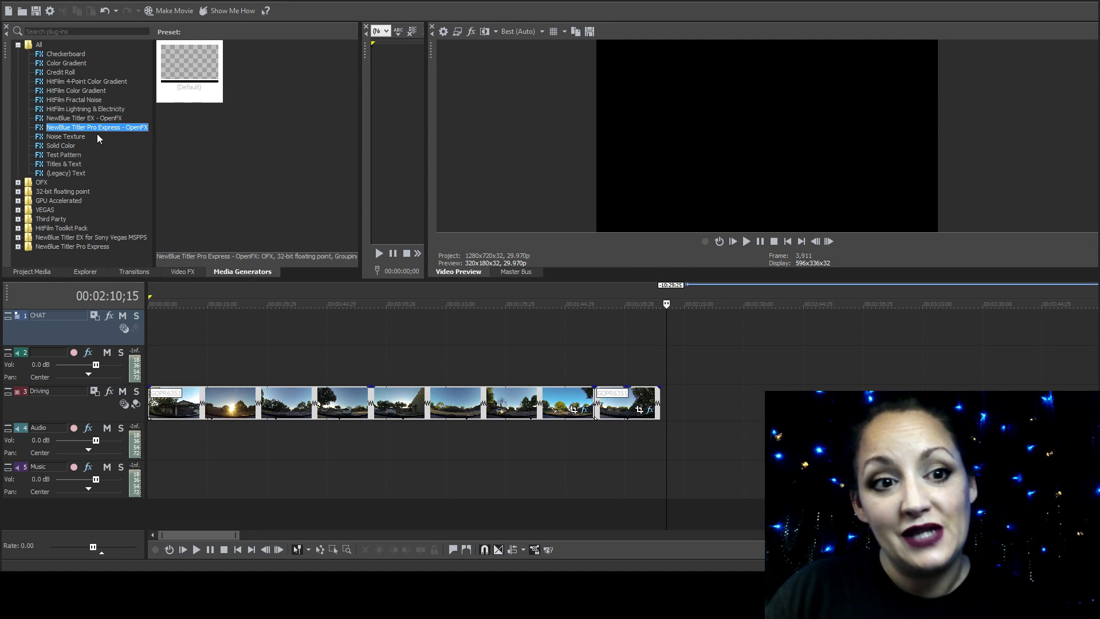
{"action": "left_click_drag", "start_coordinate": [196, 76], "coordinate": [660, 327]}
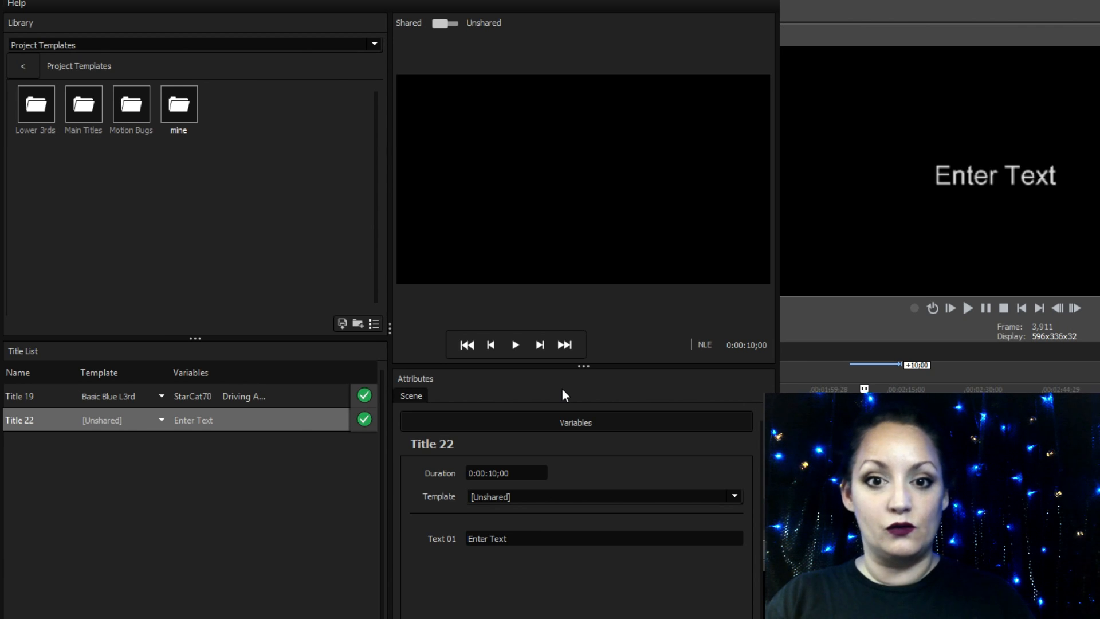
{"action": "double_click", "coordinate": [47, 114]}
{"action": "left_click", "coordinate": [126, 107]}
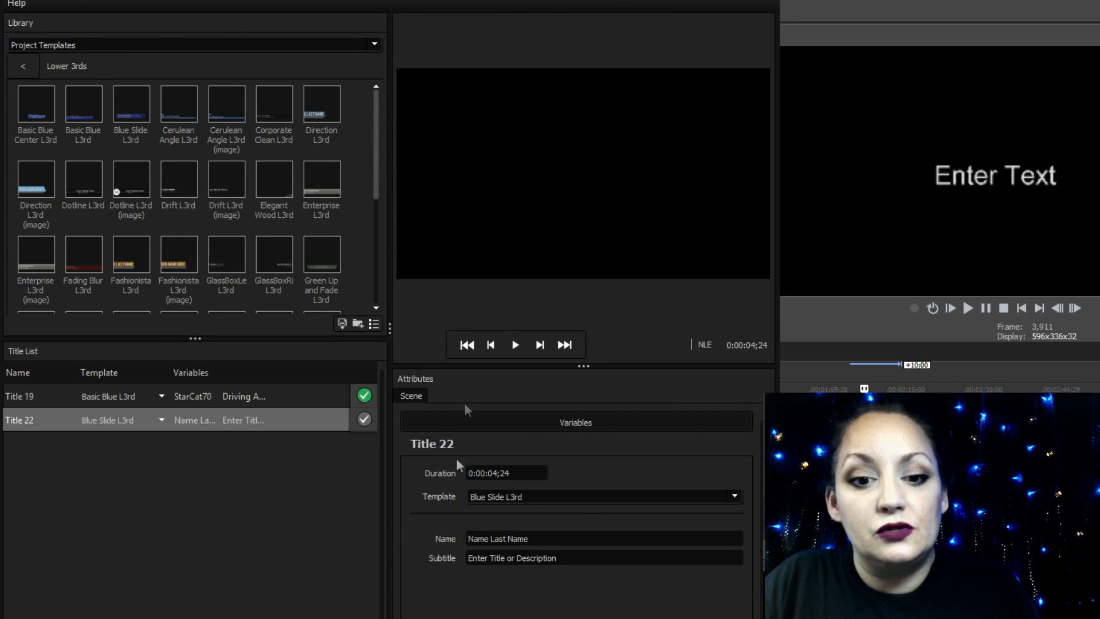
Set the lower third's name to "StarCat70" and its subtitle to "Driving Around"
{"action": "triple_click", "coordinate": [539, 537]}
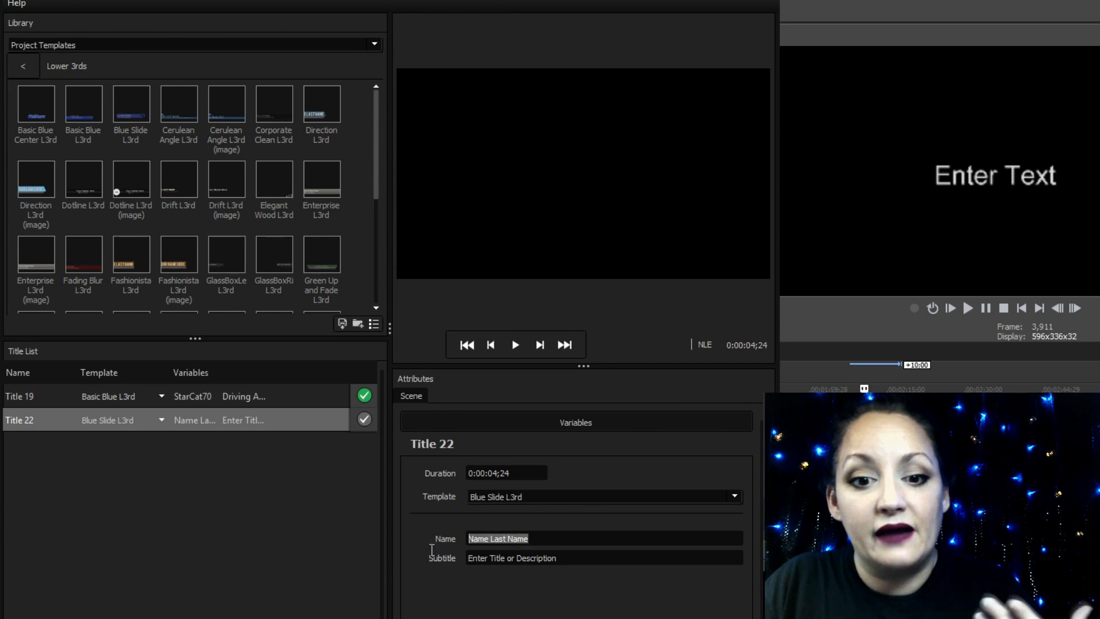
{"action": "type", "text": "StarCat70"}
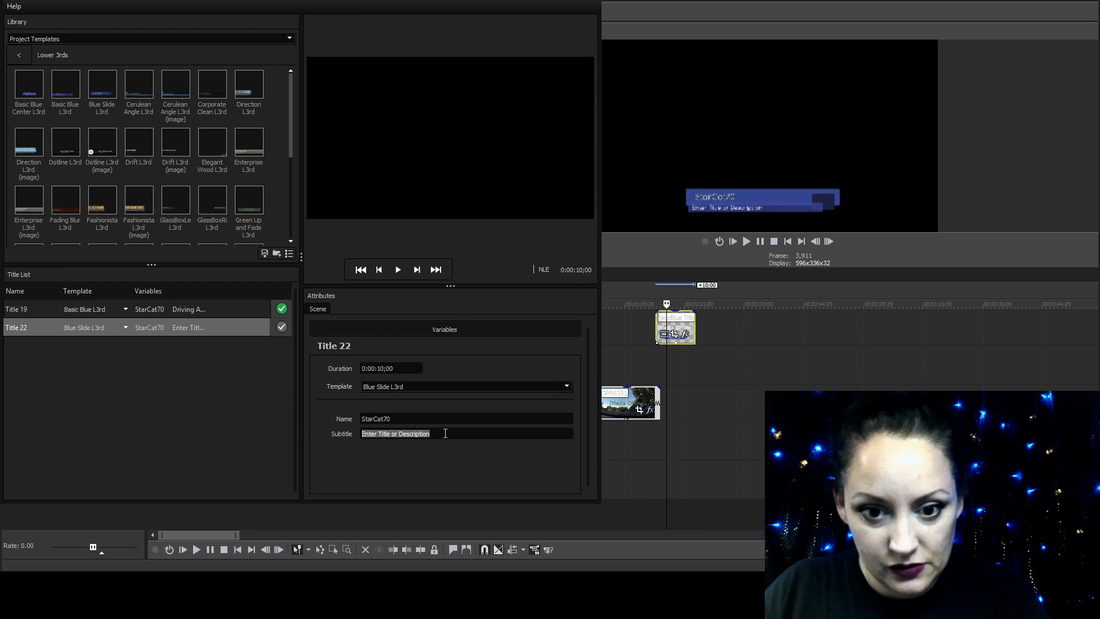
{"action": "type", "text": "D"}
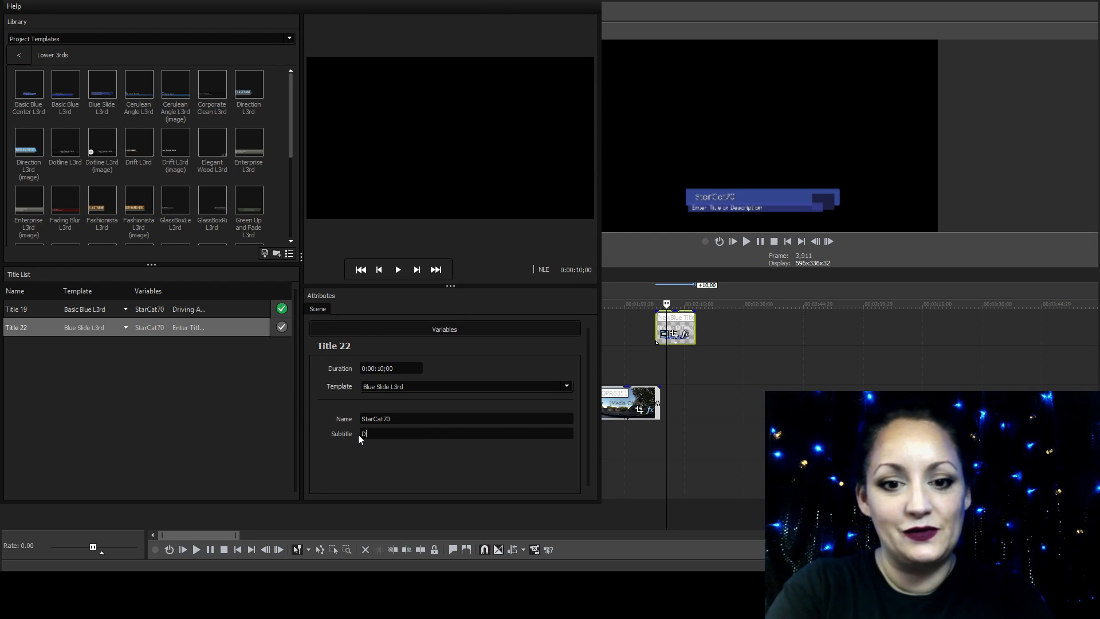
{"action": "type", "text": "riving Around"}
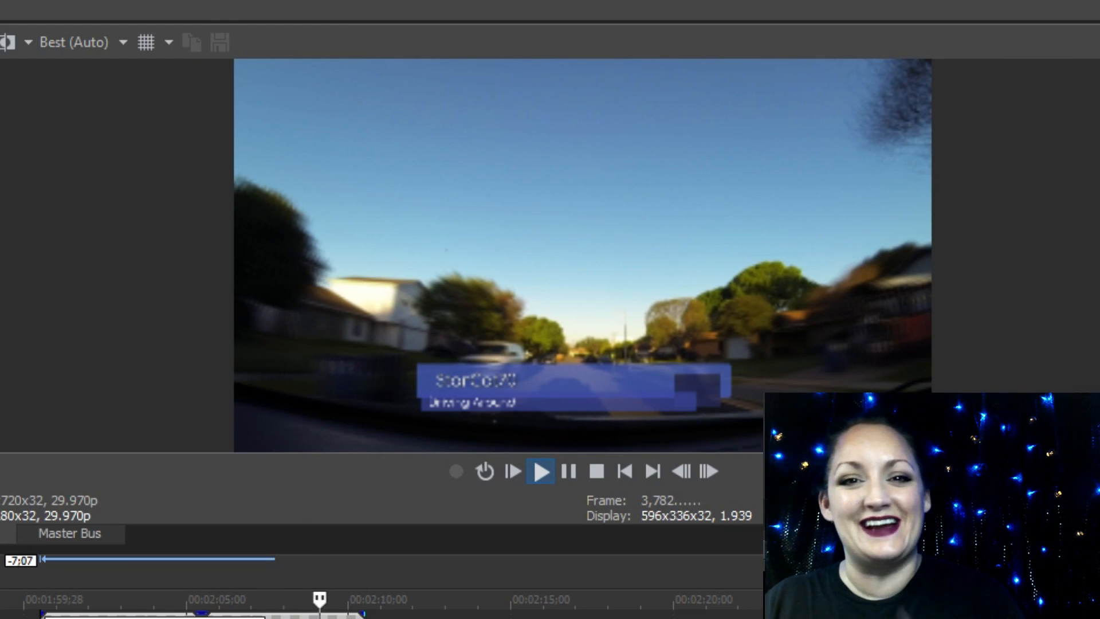
Check the lower third over the driving footage, and delete the title from the CHAT track
{"action": "left_click", "coordinate": [597, 471]}
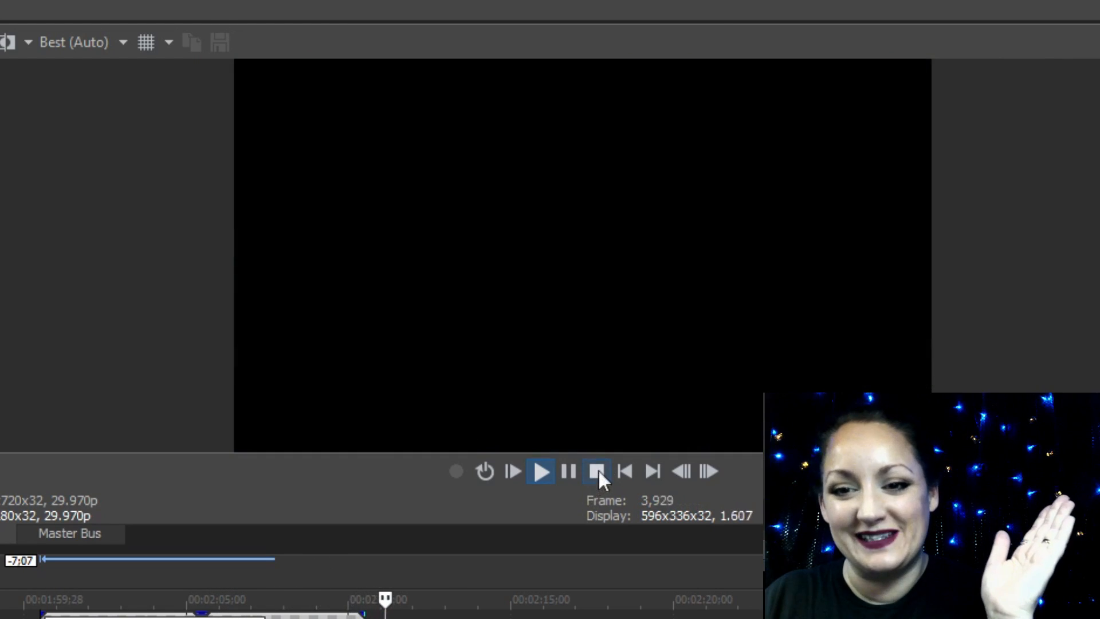
{"action": "mouse_move", "coordinate": [123, 598]}
{"action": "left_mouse_down"}
{"action": "mouse_move", "coordinate": [380, 601]}
{"action": "mouse_move", "coordinate": [117, 600]}
{"action": "mouse_move", "coordinate": [120, 617]}
{"action": "left_mouse_up"}
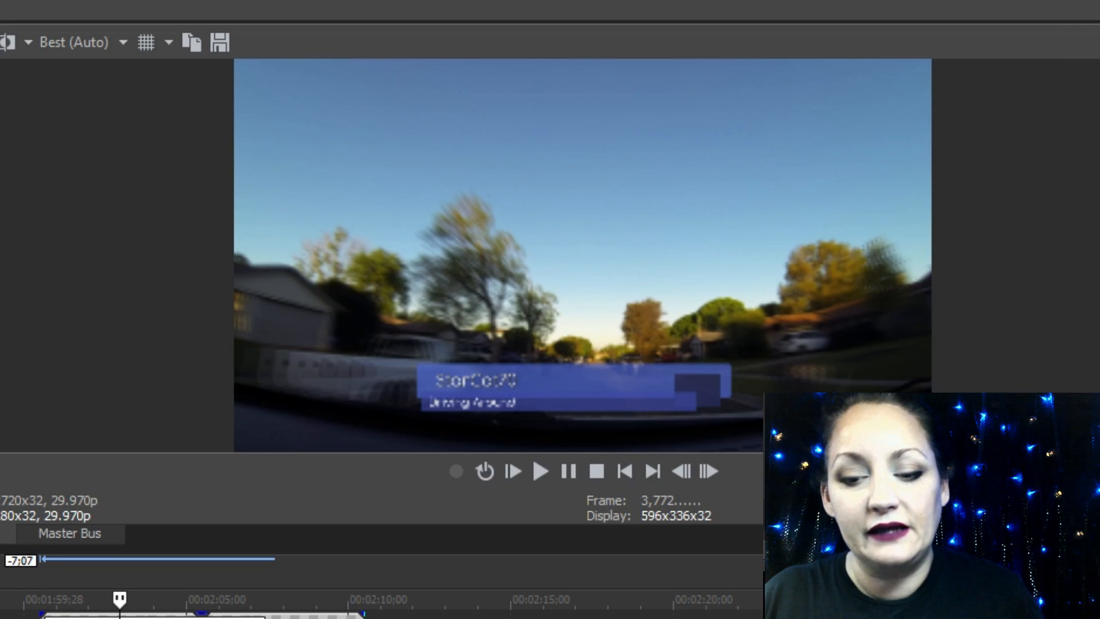
{"action": "left_click", "coordinate": [215, 617]}
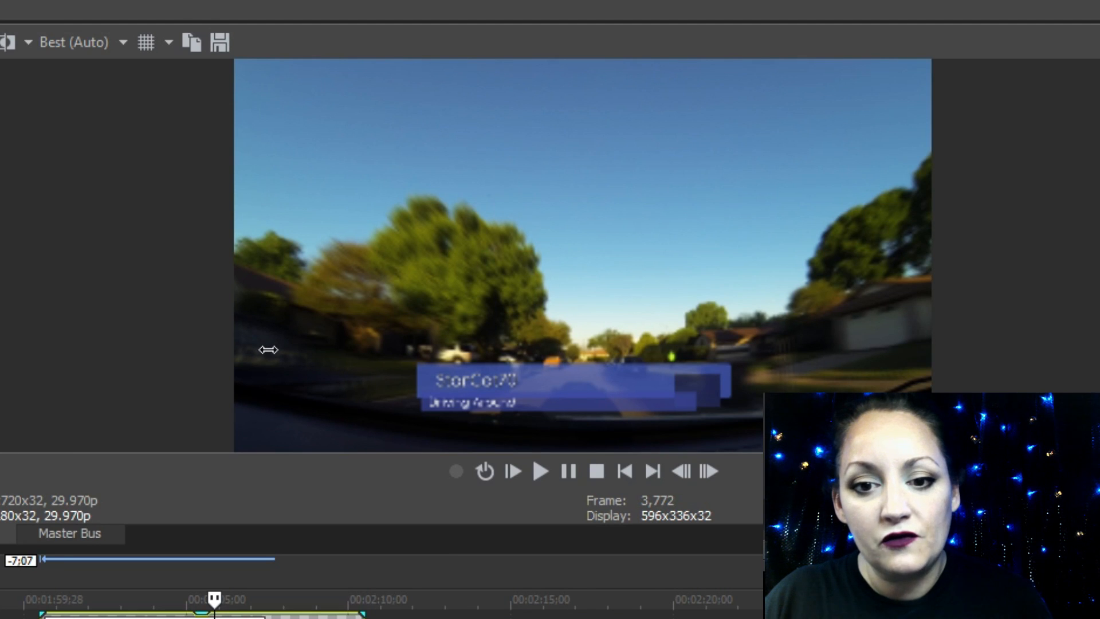
{"action": "key", "text": "Delete"}
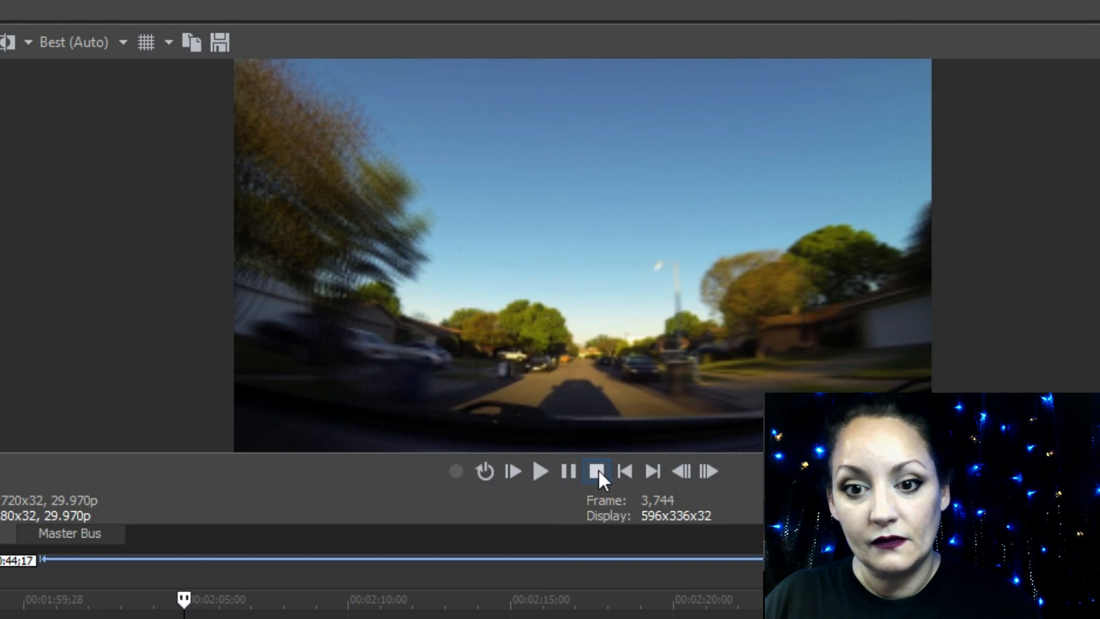
Look at the HitFilm Lightning & Electricity preset and shift the lightning bolt's start point to the right along the sky
{"action": "scroll", "coordinate": [515, 614], "scroll_direction": "down", "scroll_amount": 4}
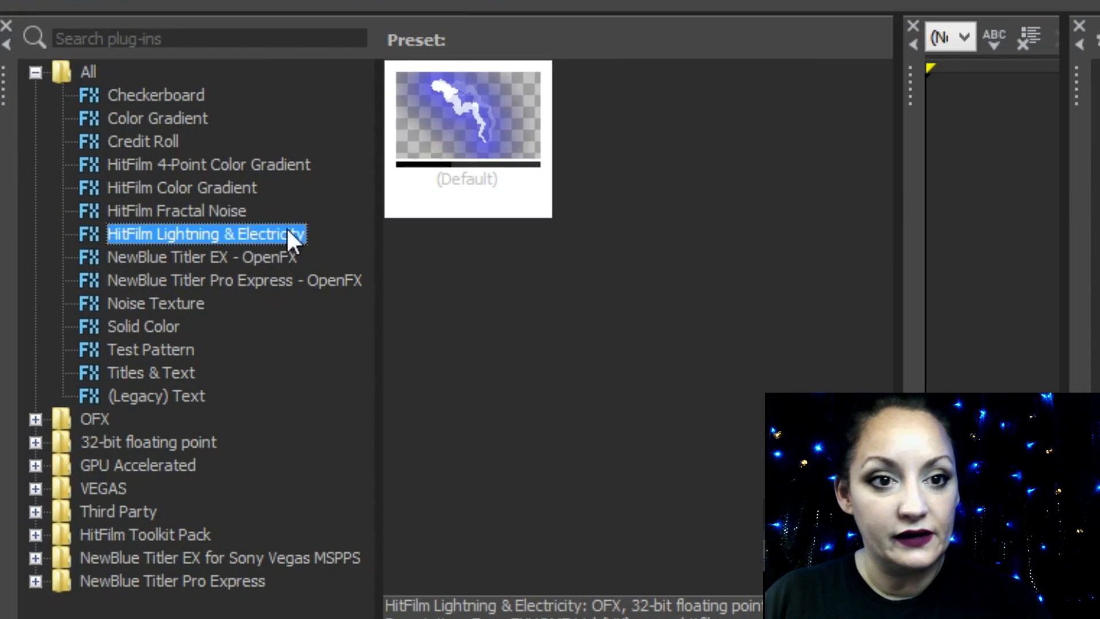
{"action": "left_click", "coordinate": [450, 95]}
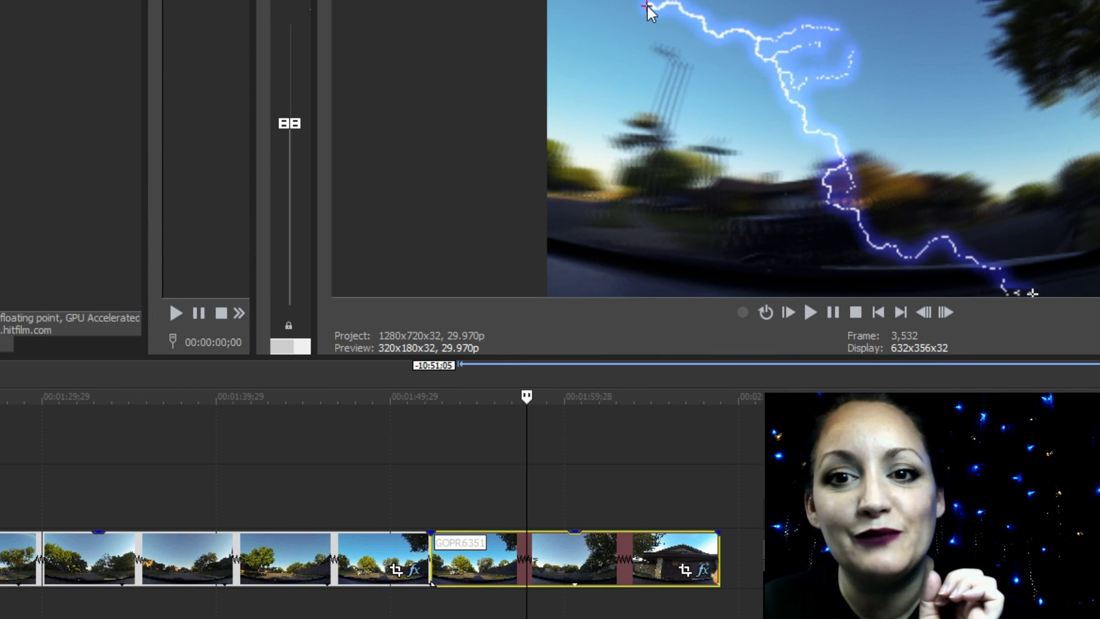
{"action": "left_click_drag", "start_coordinate": [646, 6], "coordinate": [710, 1]}
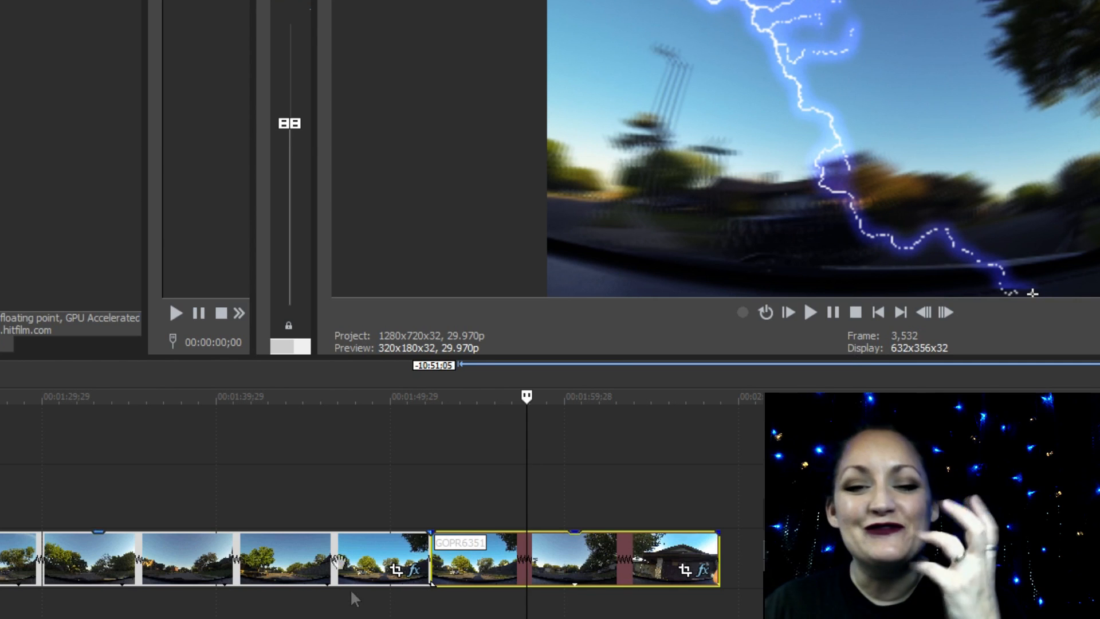
Play the lightning effect from the start of the last GOPR6351 clip, and pause partway through
{"action": "left_click", "coordinate": [403, 493]}
{"action": "left_click", "coordinate": [432, 494]}
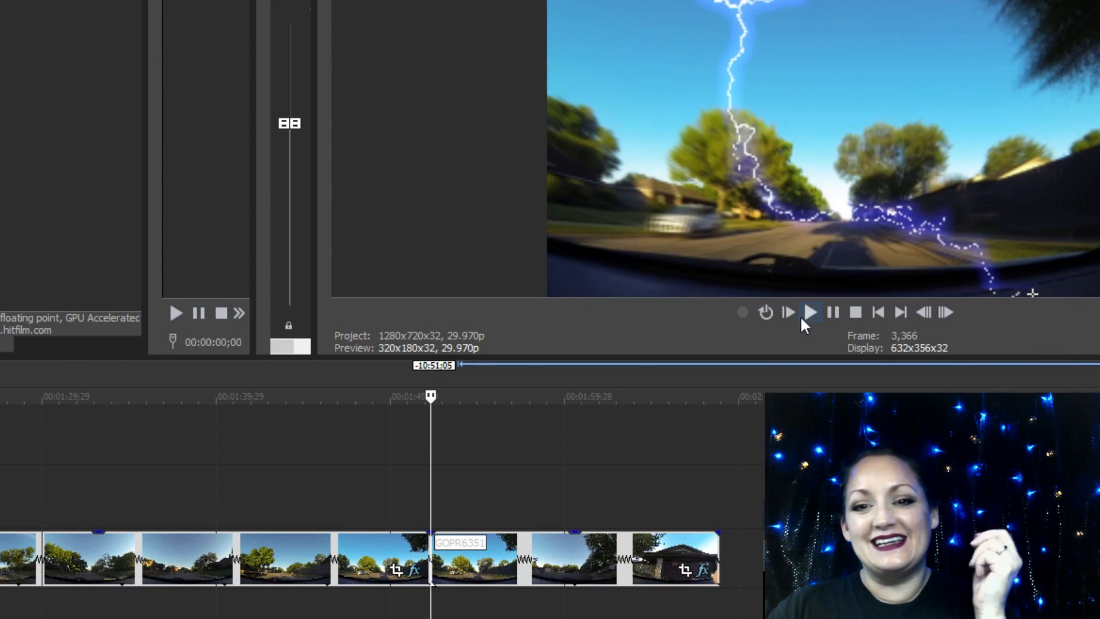
{"action": "left_click", "coordinate": [810, 310]}
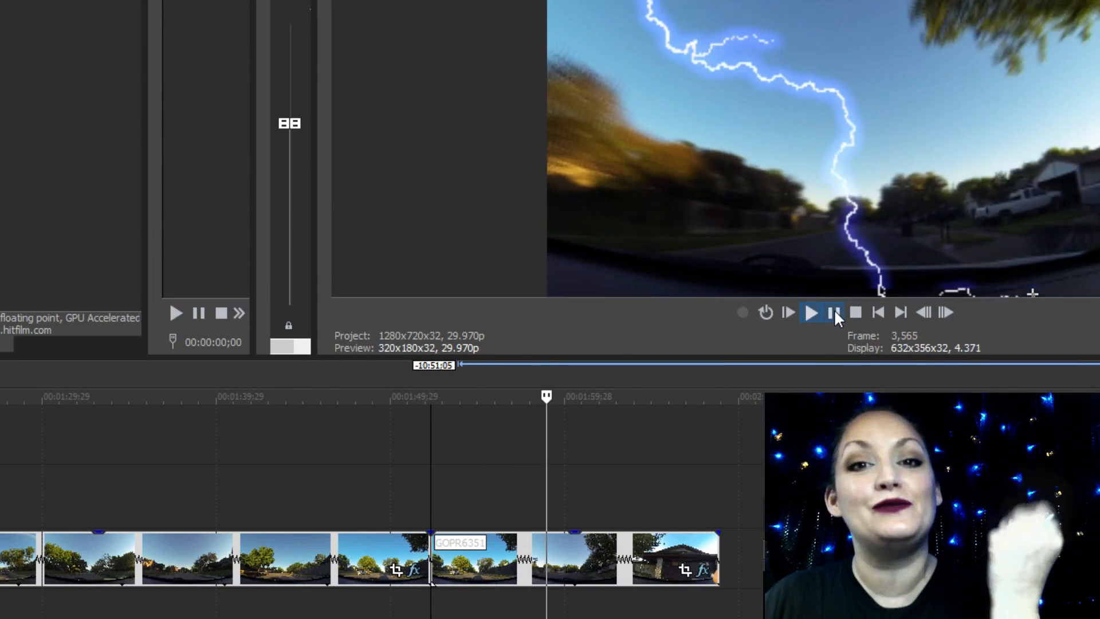
{"action": "left_click", "coordinate": [834, 311]}
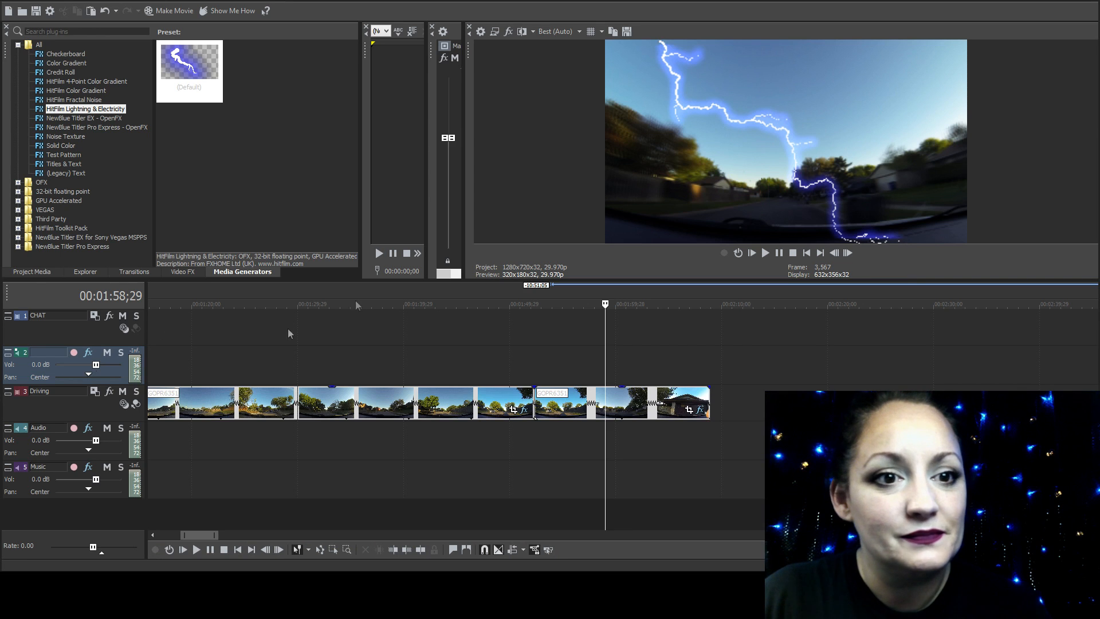
Replace the lightning on the last GOPR6351 clip with the HitFilm Animated Lasers effect from the HitFilm Toolkit Pack
{"action": "left_click", "coordinate": [198, 172]}
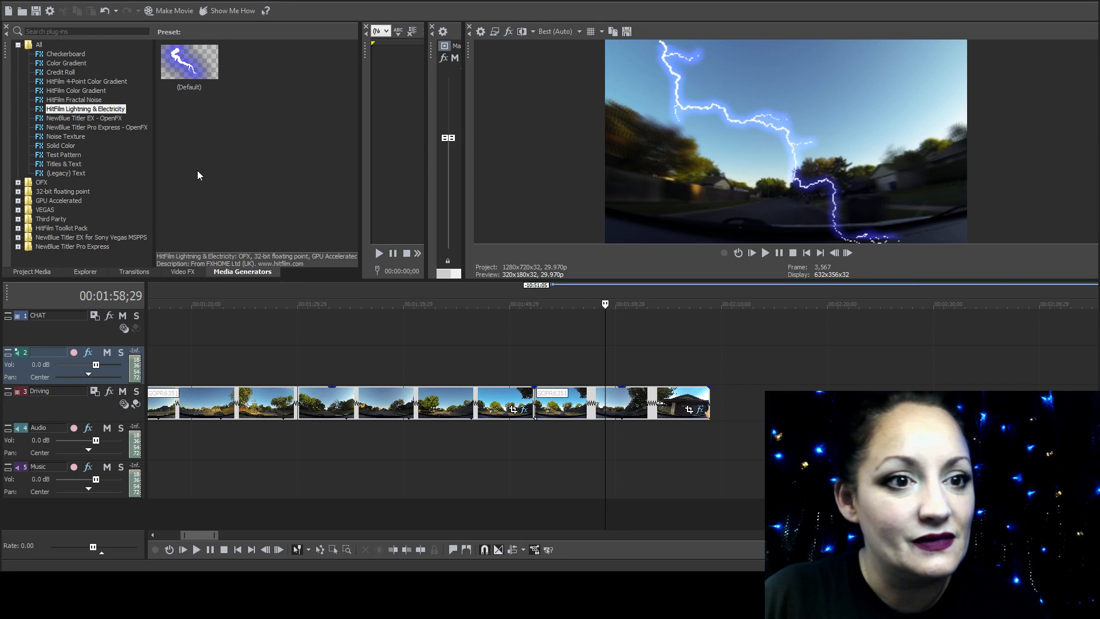
{"action": "left_click", "coordinate": [703, 410]}
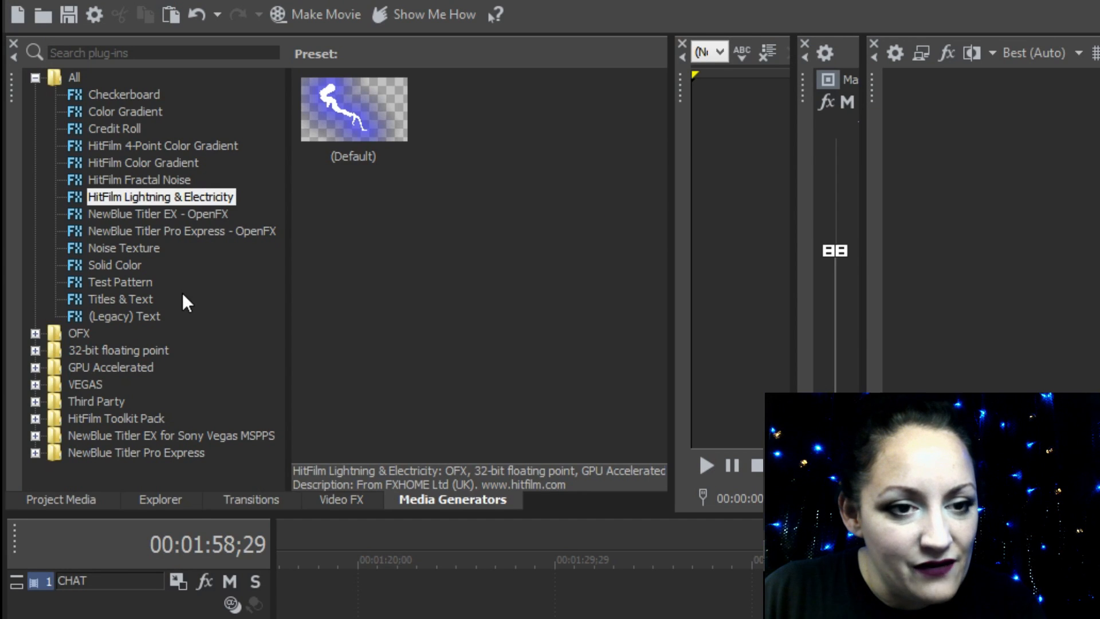
{"action": "left_click", "coordinate": [350, 501]}
{"action": "left_click_drag", "start_coordinate": [300, 109], "coordinate": [304, 475]}
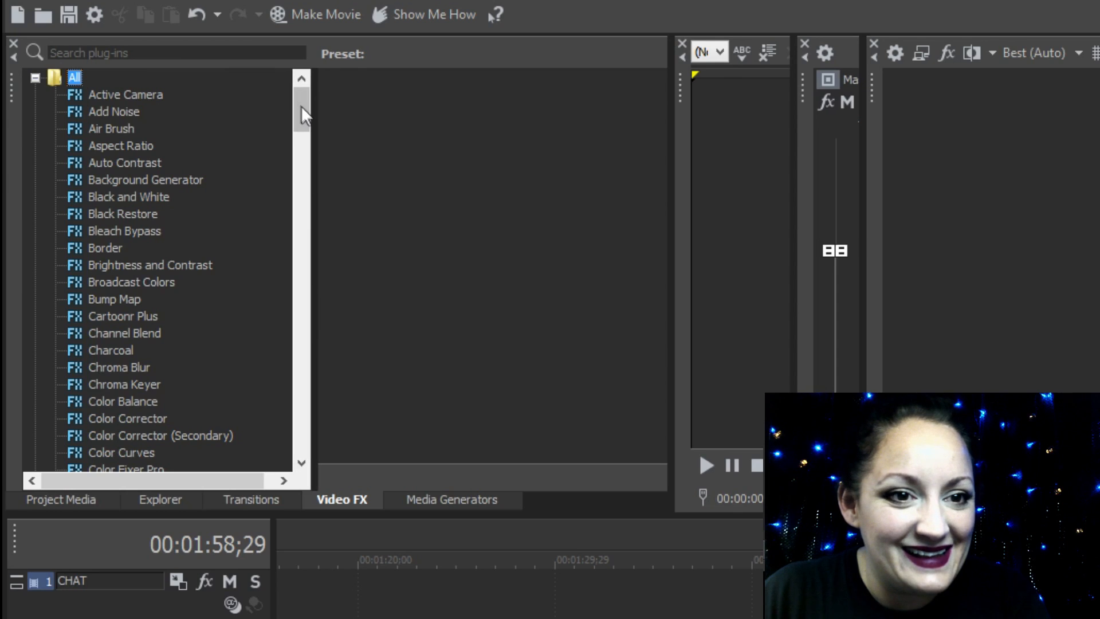
{"action": "left_click", "coordinate": [130, 333]}
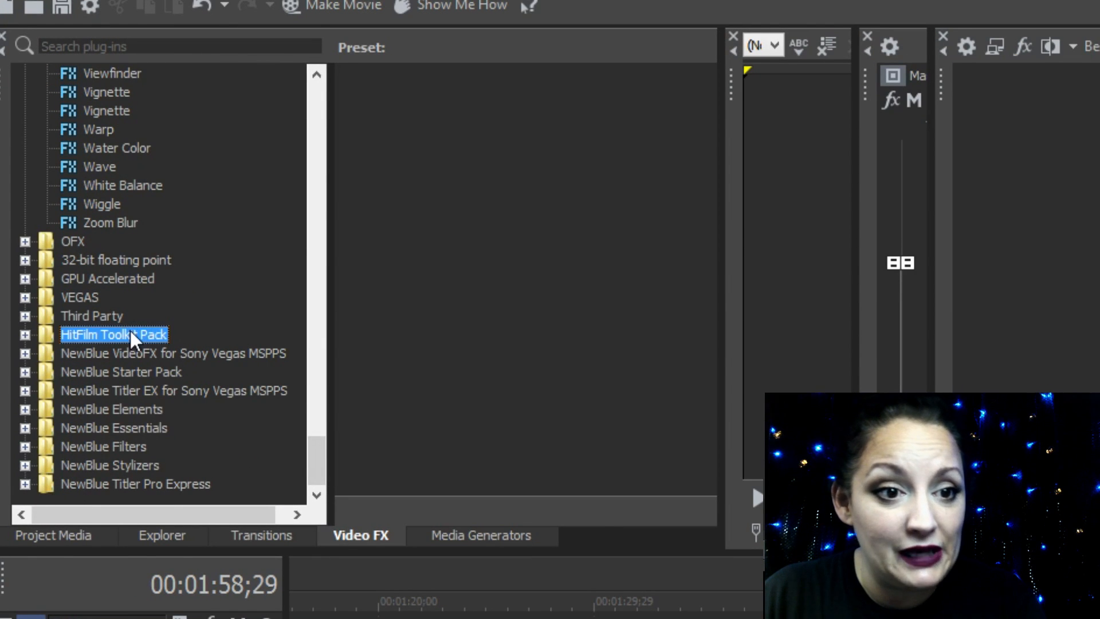
{"action": "double_click", "coordinate": [129, 333]}
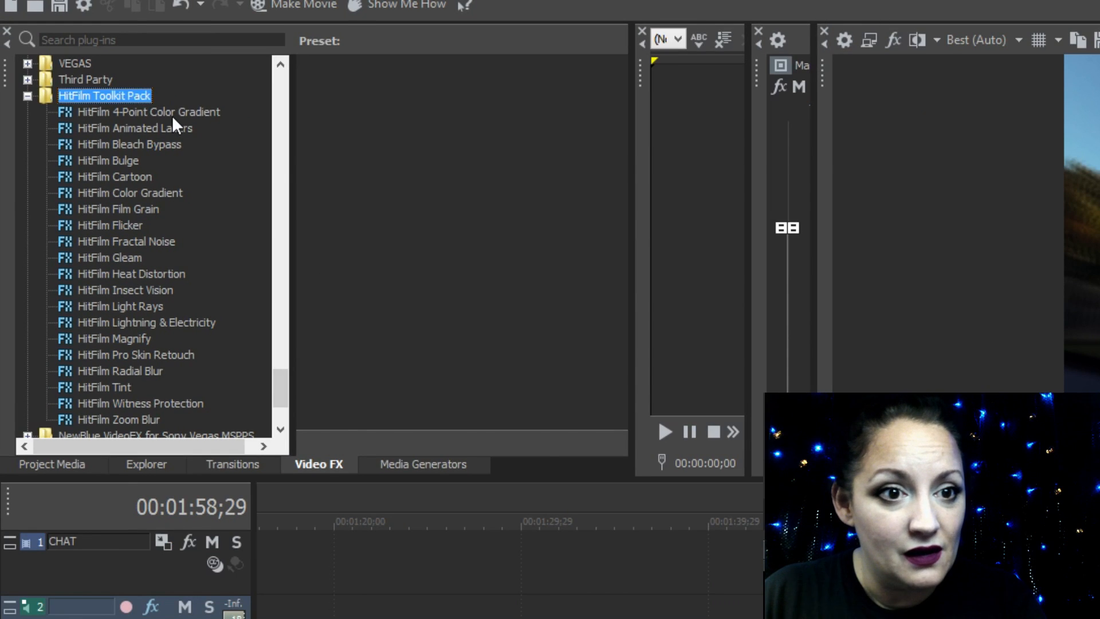
{"action": "left_click", "coordinate": [191, 132]}
{"action": "left_click", "coordinate": [189, 147]}
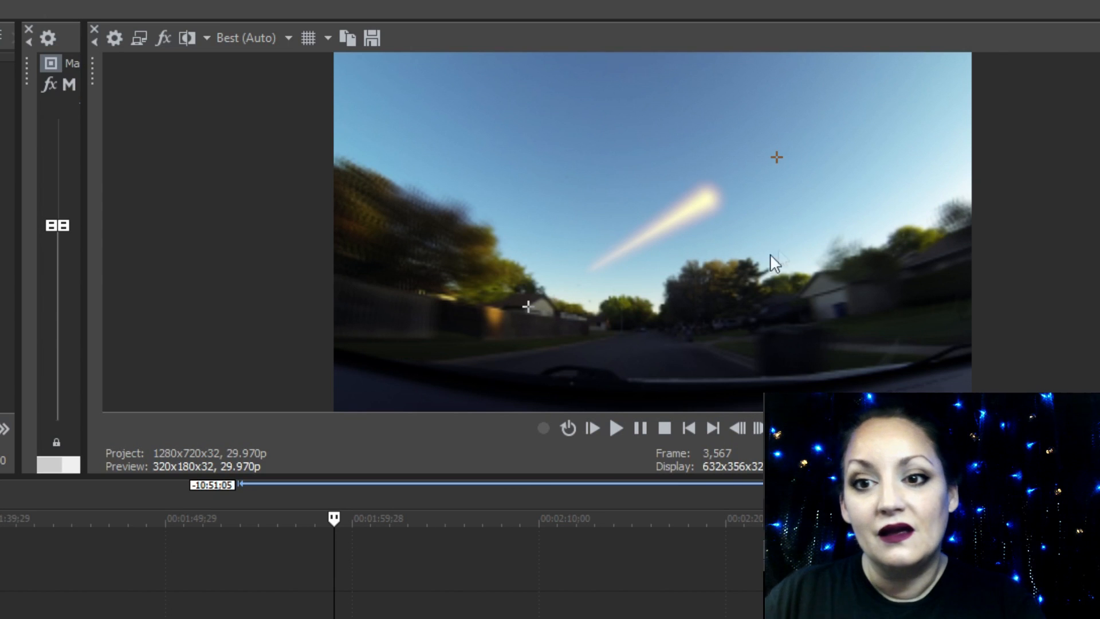
Move the laser's far end point to the upper right of the sky, and widen the Video Event FX area for its settings
{"action": "mouse_move", "coordinate": [777, 155]}
{"action": "left_mouse_down"}
{"action": "mouse_move", "coordinate": [835, 120]}
{"action": "mouse_move", "coordinate": [889, 53]}
{"action": "left_mouse_up"}
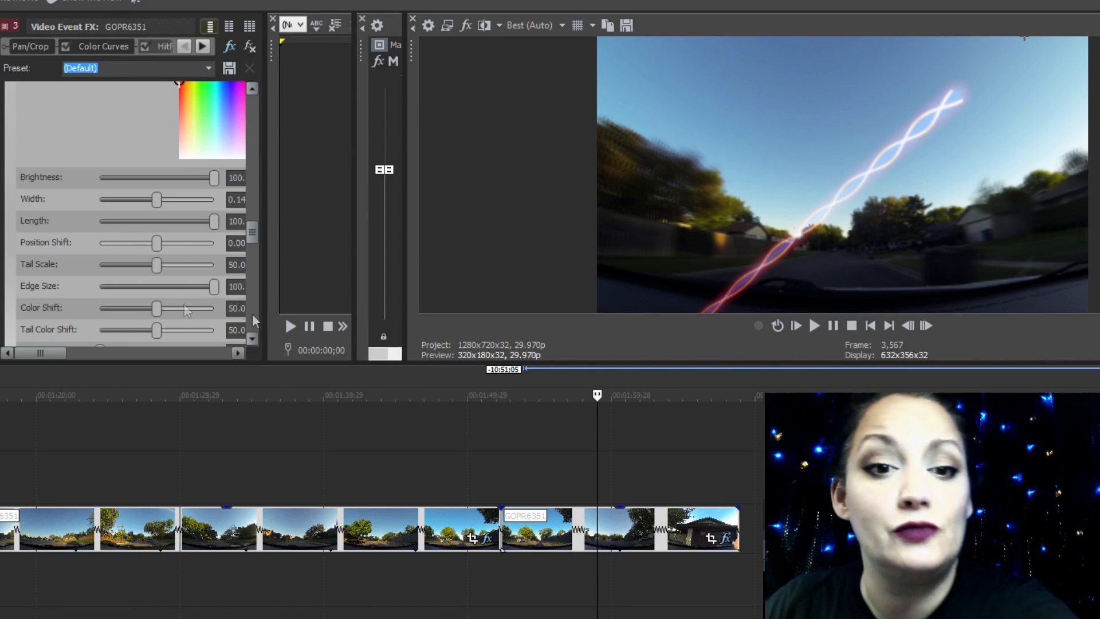
{"action": "left_click_drag", "start_coordinate": [257, 208], "coordinate": [414, 204]}
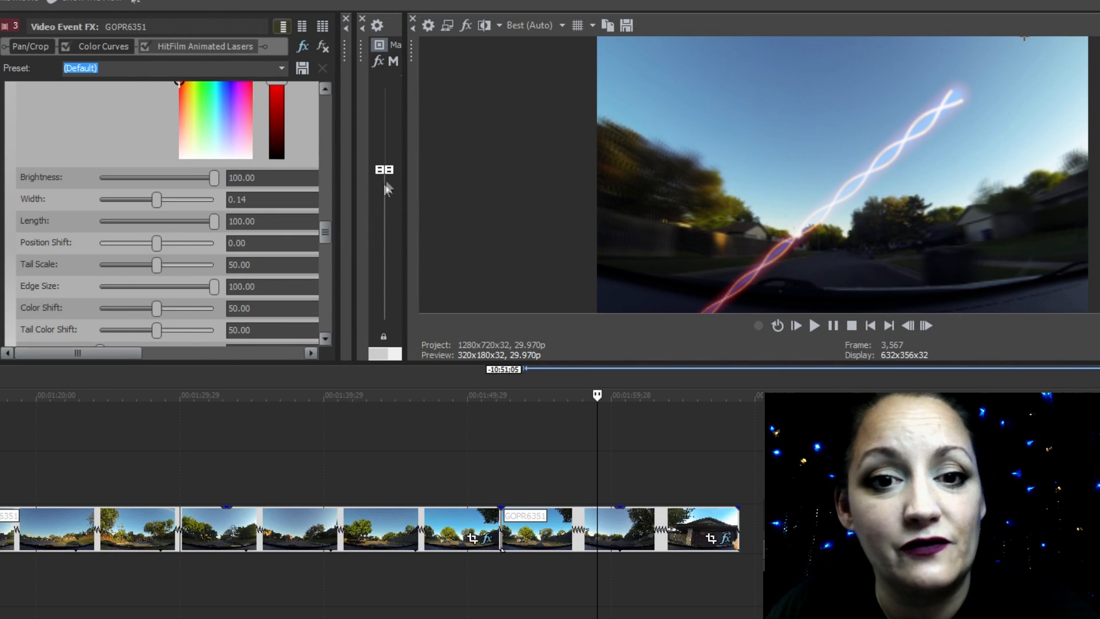
{"action": "left_click_drag", "start_coordinate": [355, 189], "coordinate": [455, 191]}
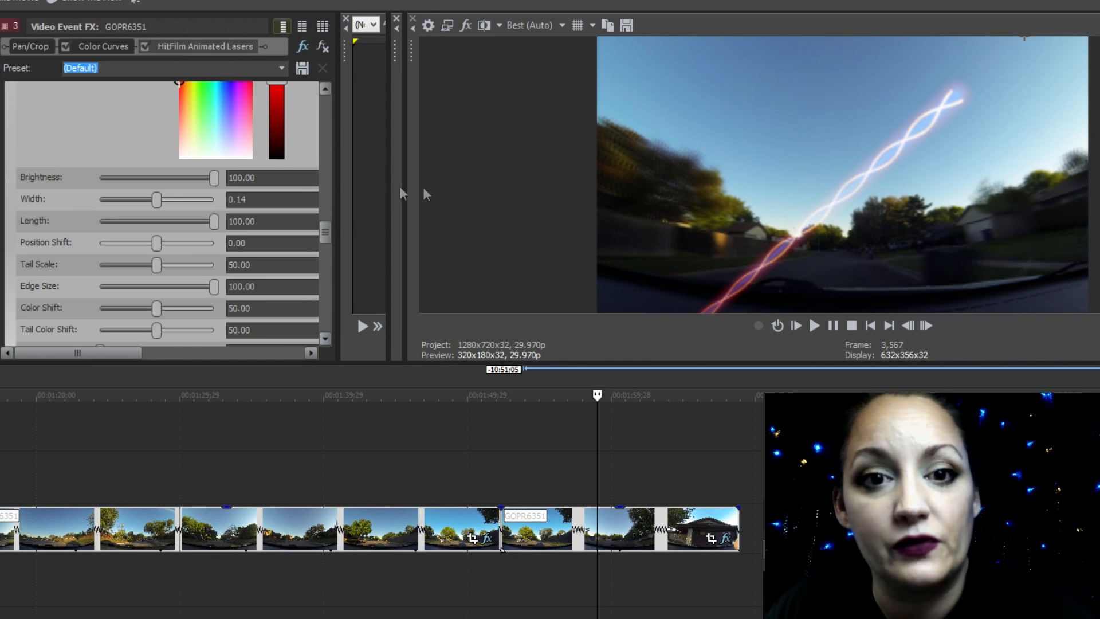
Set the Animated Lasers Location to 51.02 and turn on keyframe animation for that parameter
{"action": "left_click_drag", "start_coordinate": [333, 171], "coordinate": [435, 198]}
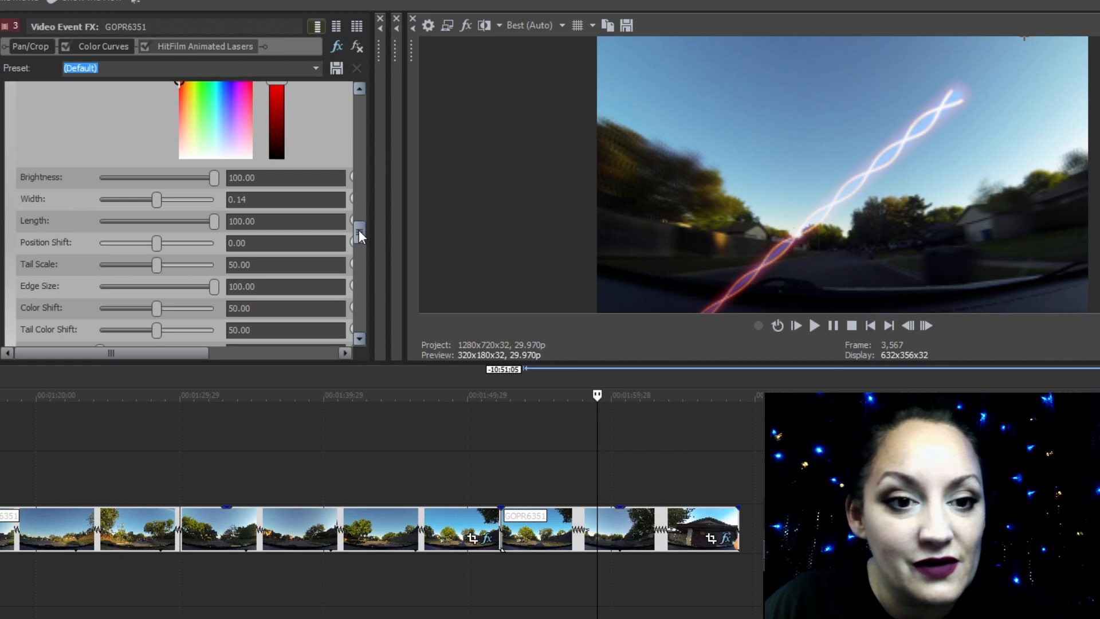
{"action": "left_click_drag", "start_coordinate": [359, 229], "coordinate": [363, 143]}
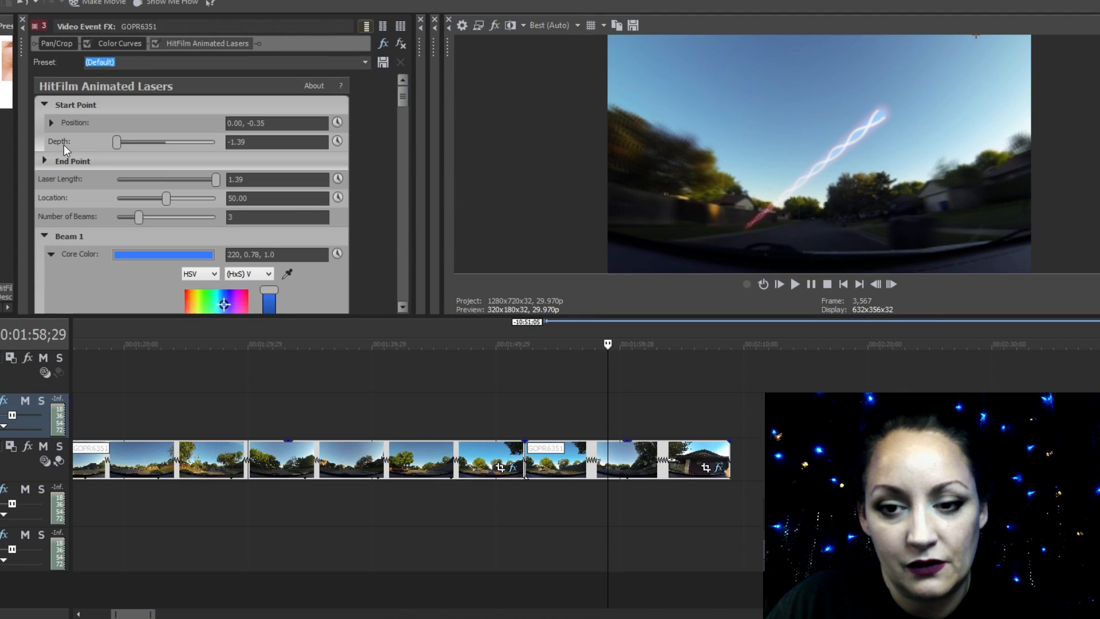
{"action": "left_click_drag", "start_coordinate": [119, 142], "coordinate": [150, 155]}
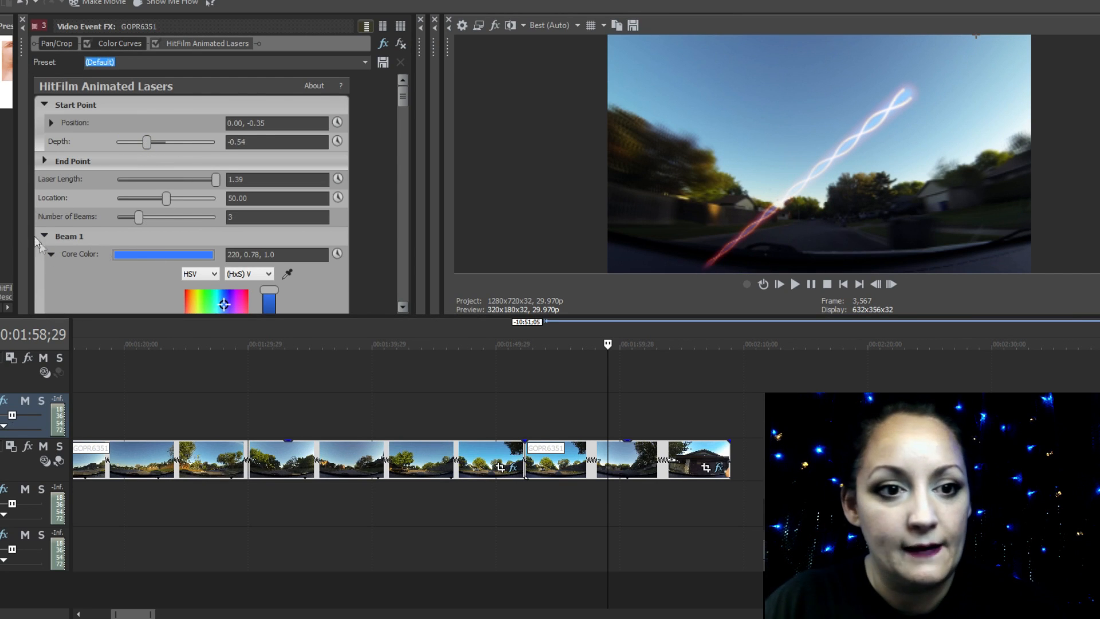
{"action": "mouse_move", "coordinate": [166, 202]}
{"action": "left_mouse_down"}
{"action": "mouse_move", "coordinate": [186, 200]}
{"action": "mouse_move", "coordinate": [132, 208]}
{"action": "mouse_move", "coordinate": [234, 199]}
{"action": "mouse_move", "coordinate": [136, 204]}
{"action": "mouse_move", "coordinate": [166, 198]}
{"action": "left_mouse_up"}
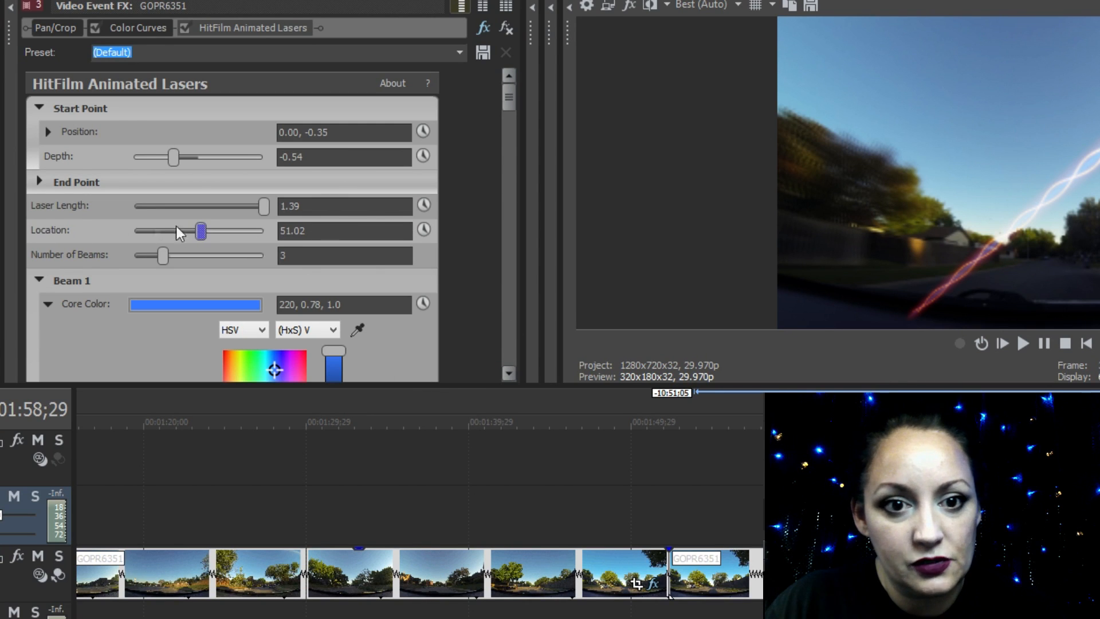
{"action": "left_click", "coordinate": [424, 230]}
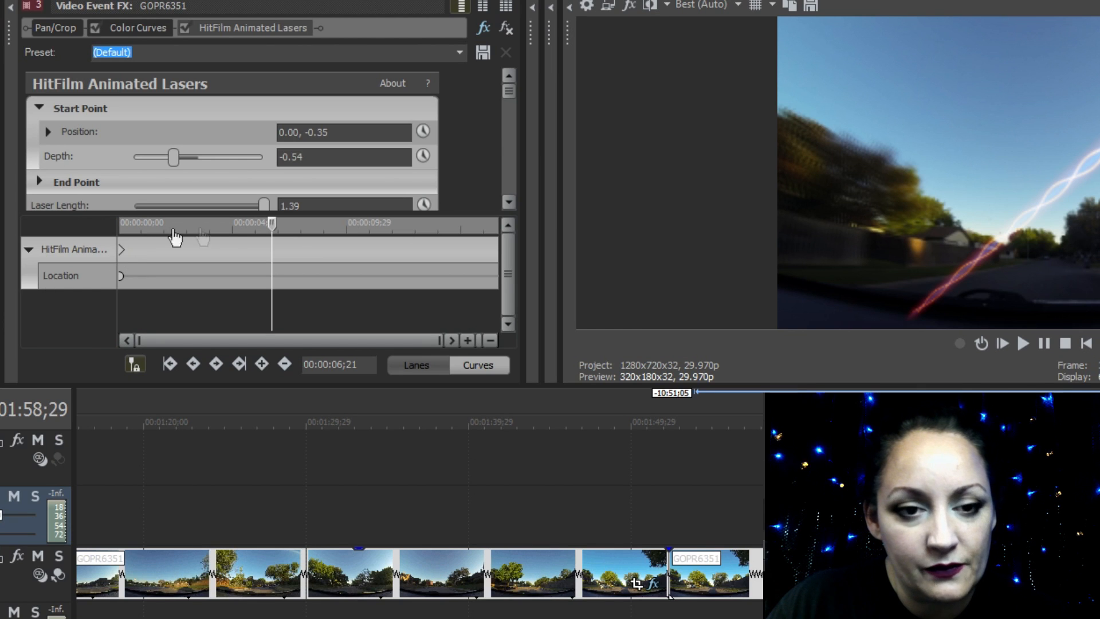
Add a laser Location keyframe with value 100.00 at 00:00:04;21 in the effect's keyframe timeline
{"action": "left_click_drag", "start_coordinate": [275, 230], "coordinate": [117, 260]}
{"action": "left_click", "coordinate": [110, 256]}
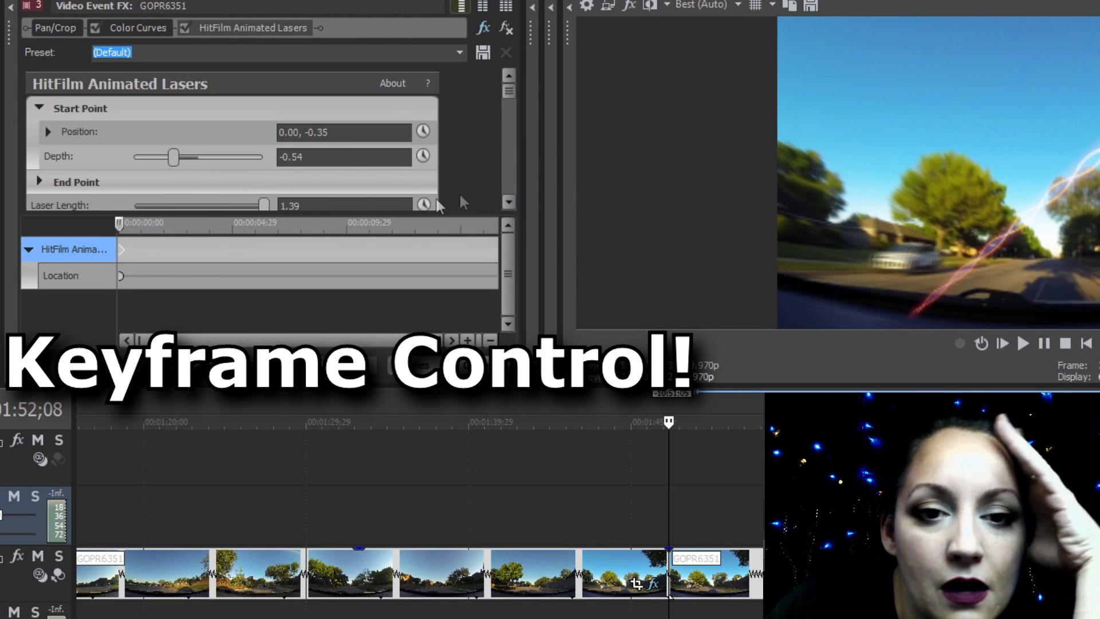
{"action": "mouse_move", "coordinate": [132, 218]}
{"action": "left_mouse_down"}
{"action": "mouse_move", "coordinate": [351, 229]}
{"action": "mouse_move", "coordinate": [121, 229]}
{"action": "left_mouse_up"}
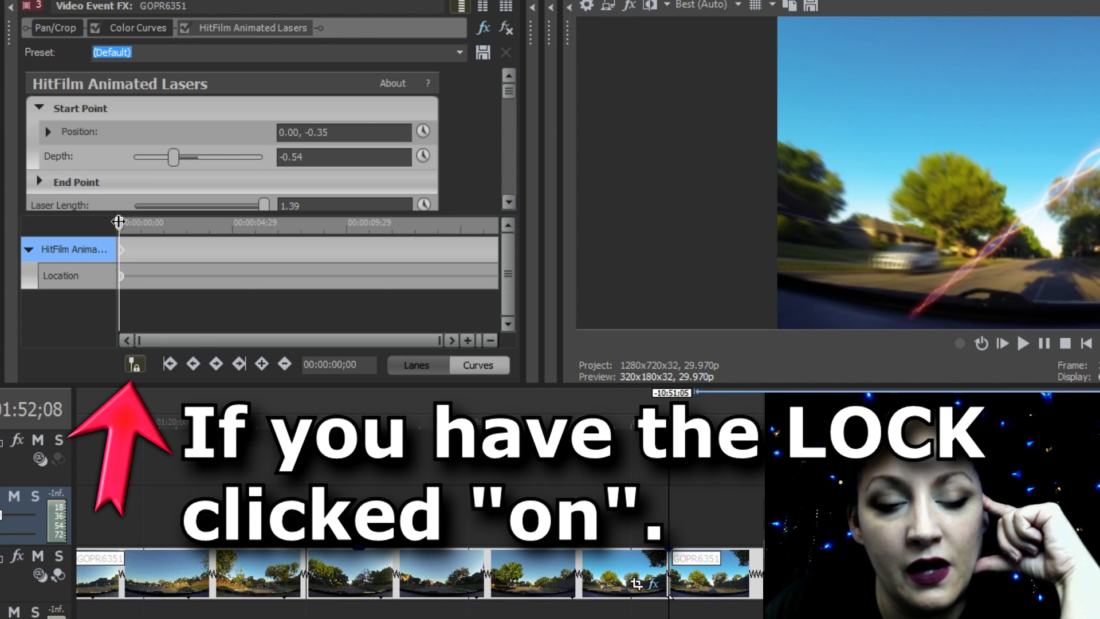
{"action": "left_click_drag", "start_coordinate": [122, 229], "coordinate": [187, 218]}
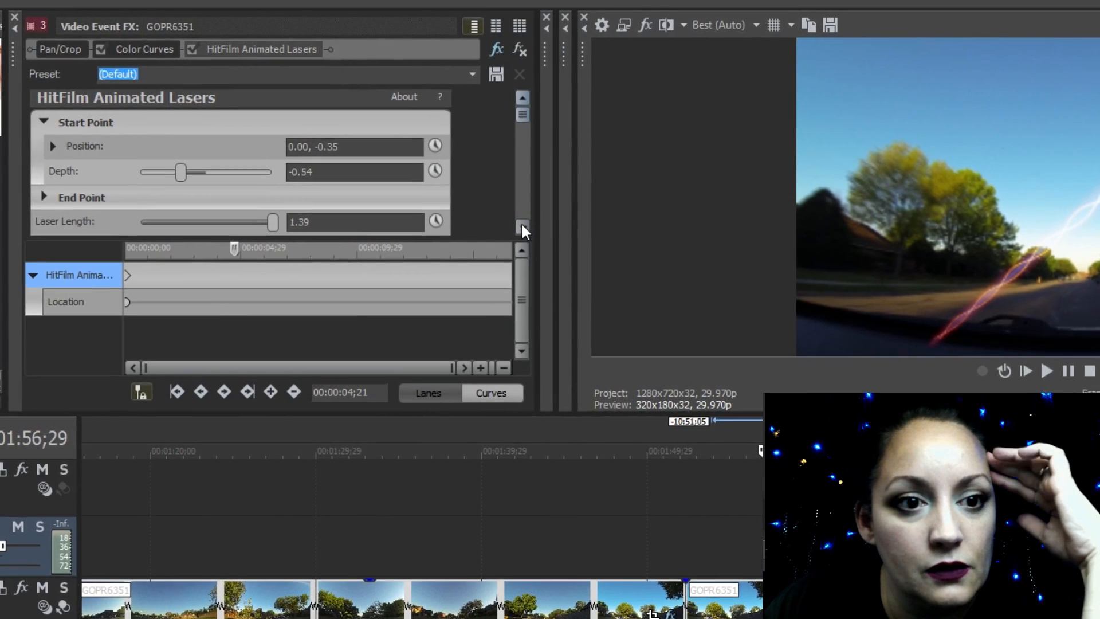
{"action": "left_click", "coordinate": [522, 226]}
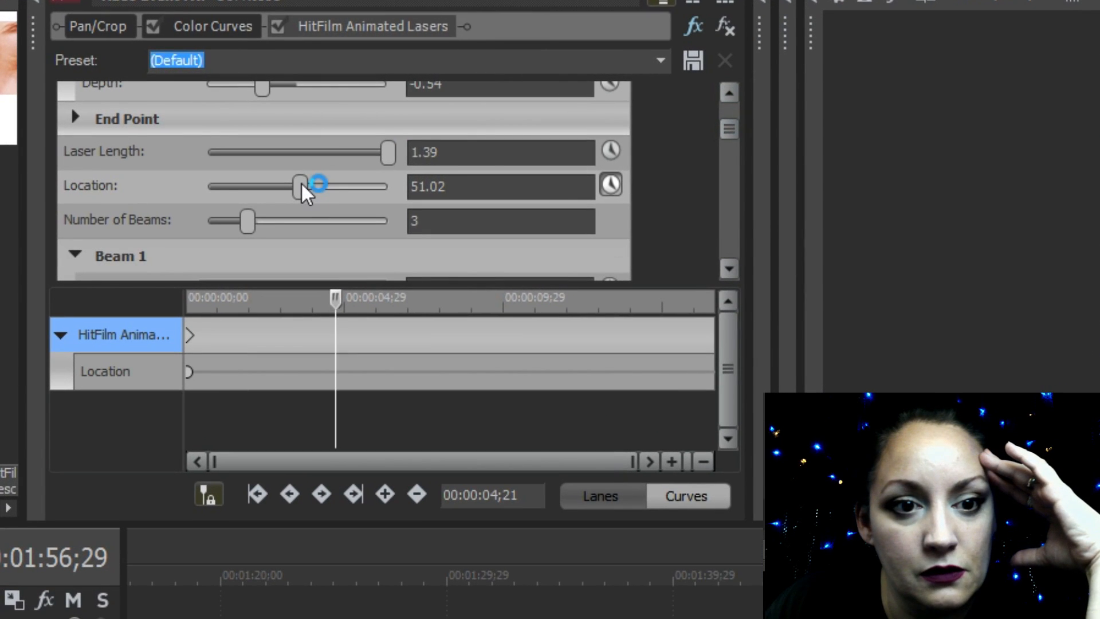
{"action": "left_click", "coordinate": [300, 184]}
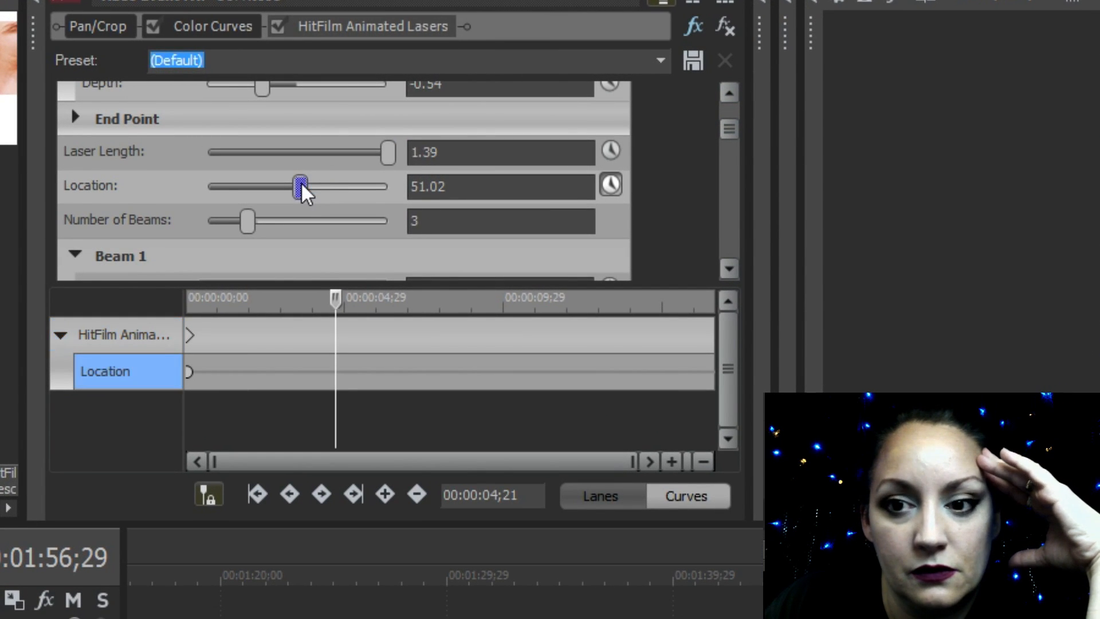
{"action": "left_click_drag", "start_coordinate": [300, 183], "coordinate": [525, 208]}
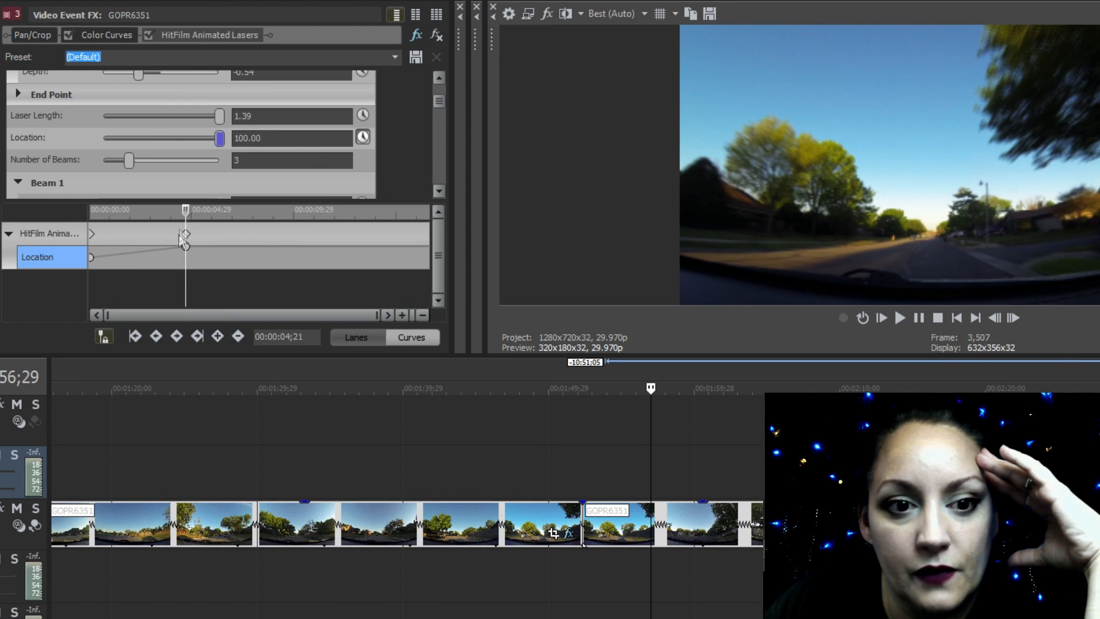
Play the keyframed laser twice from the start of the last GOPR6351 clip, pausing after each pass
{"action": "left_click_drag", "start_coordinate": [191, 213], "coordinate": [93, 213]}
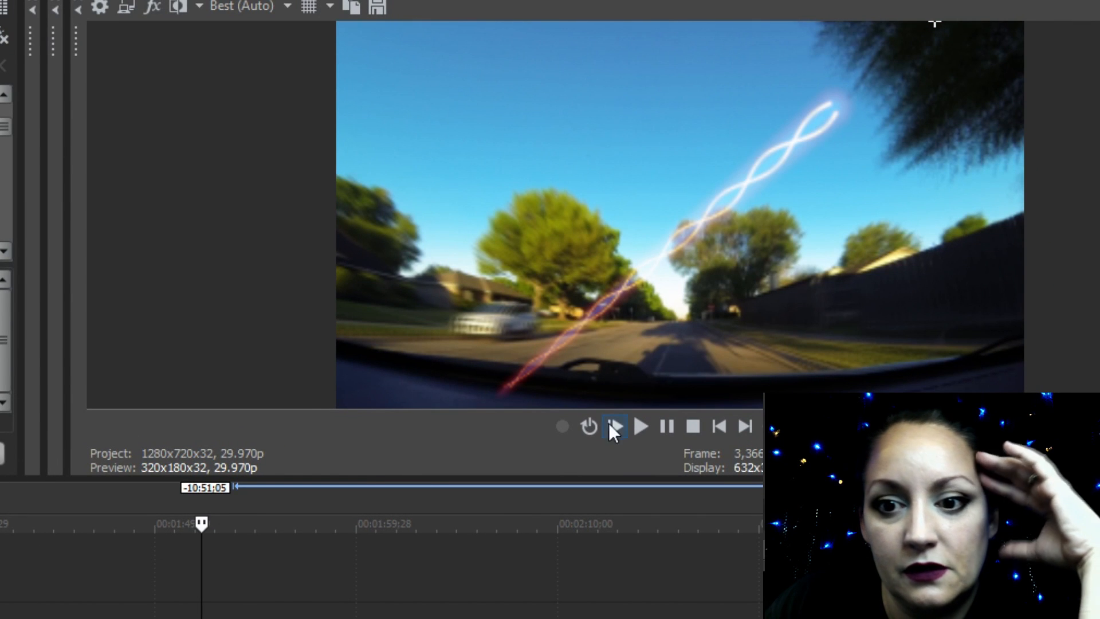
{"action": "left_click", "coordinate": [638, 426]}
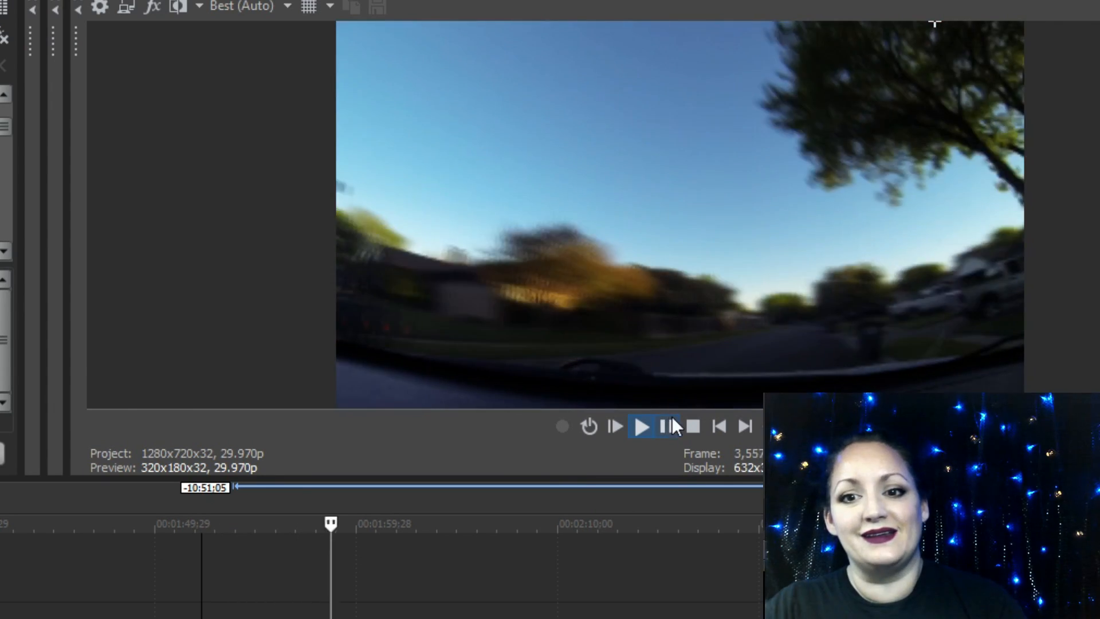
{"action": "left_click", "coordinate": [667, 426]}
{"action": "left_click", "coordinate": [239, 573]}
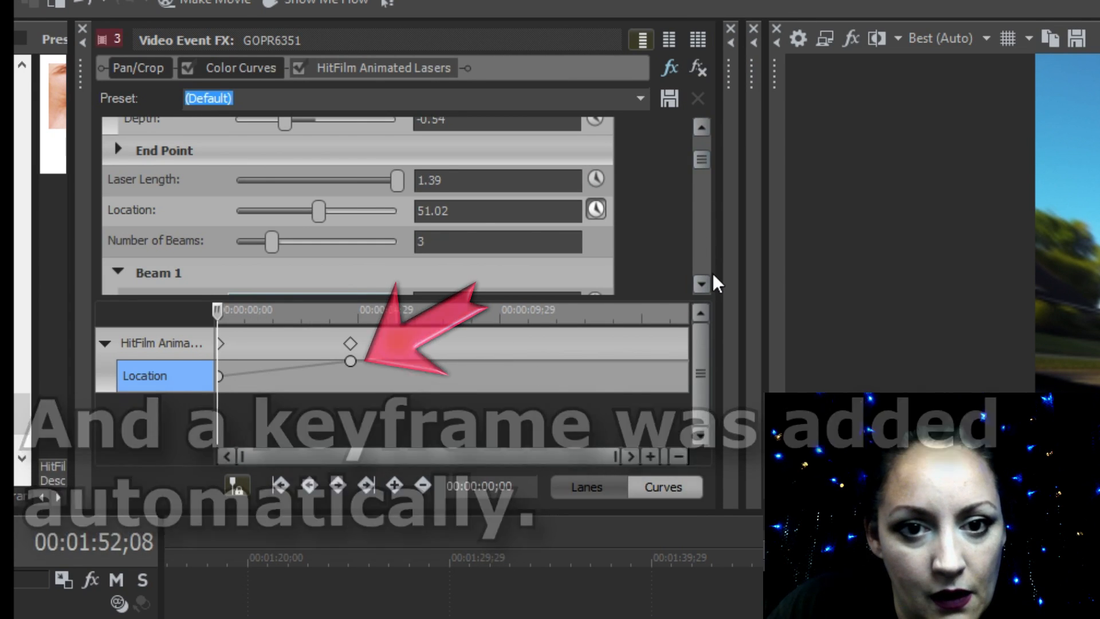
{"action": "left_click", "coordinate": [535, 471]}
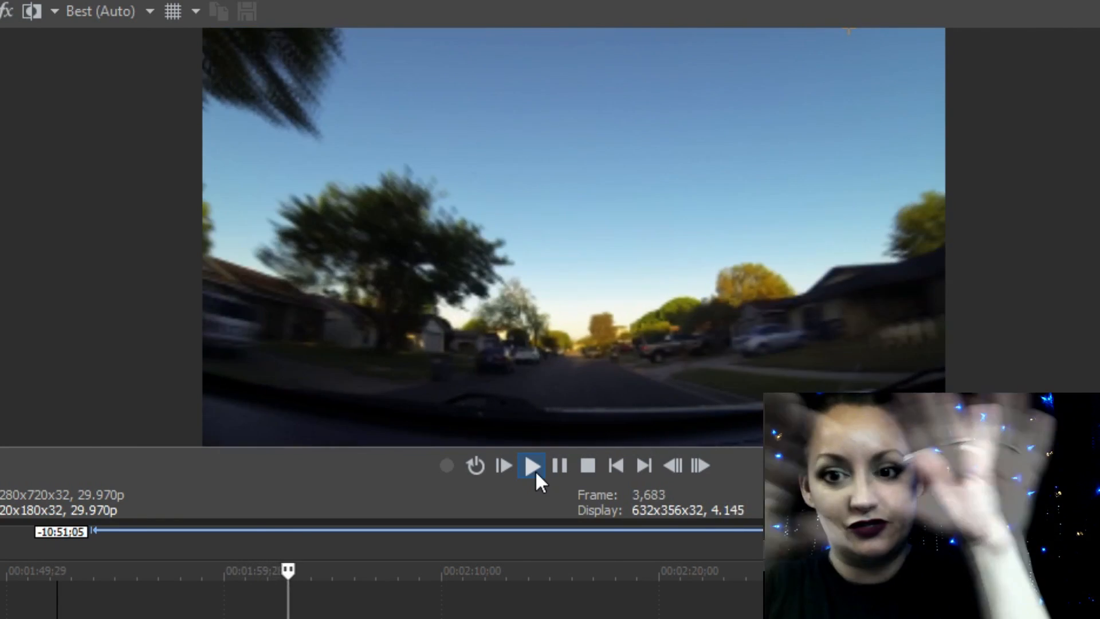
{"action": "left_click", "coordinate": [561, 464]}
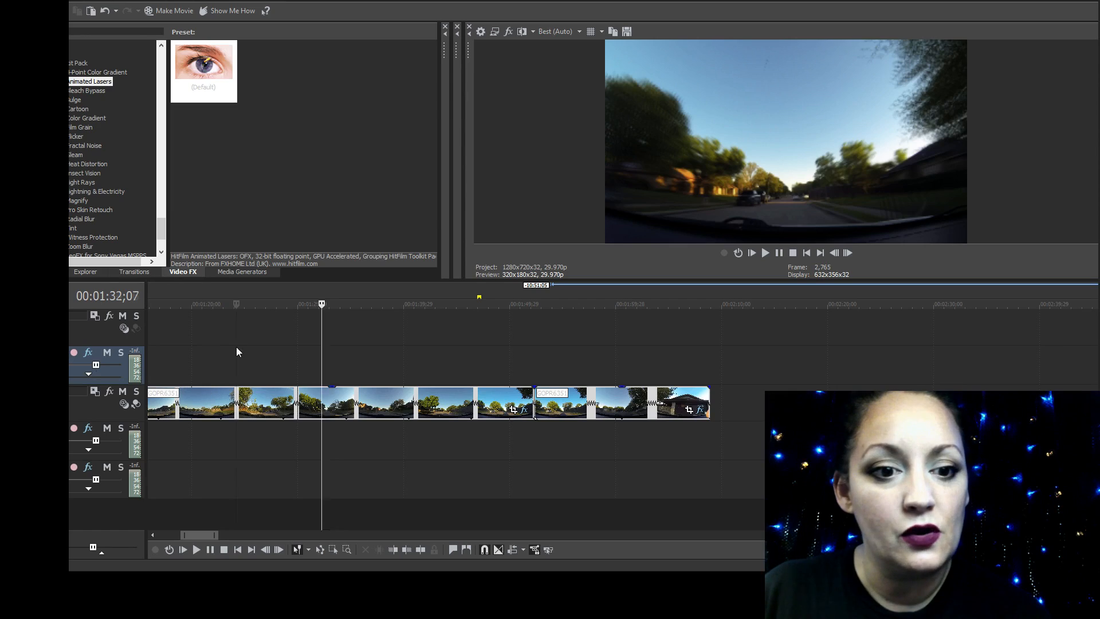
Place the playhead at 00:01:24;06 and select both GOPR6351 clips with a selection box drawn across the track
{"action": "left_click", "coordinate": [235, 349]}
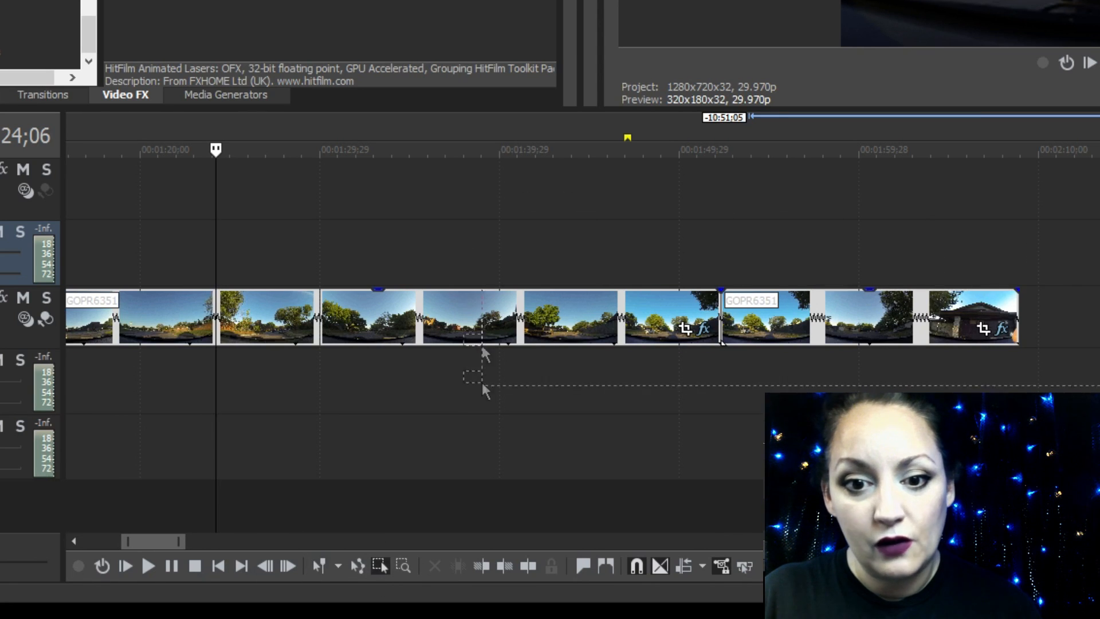
{"action": "left_click_drag", "start_coordinate": [484, 349], "coordinate": [474, 432]}
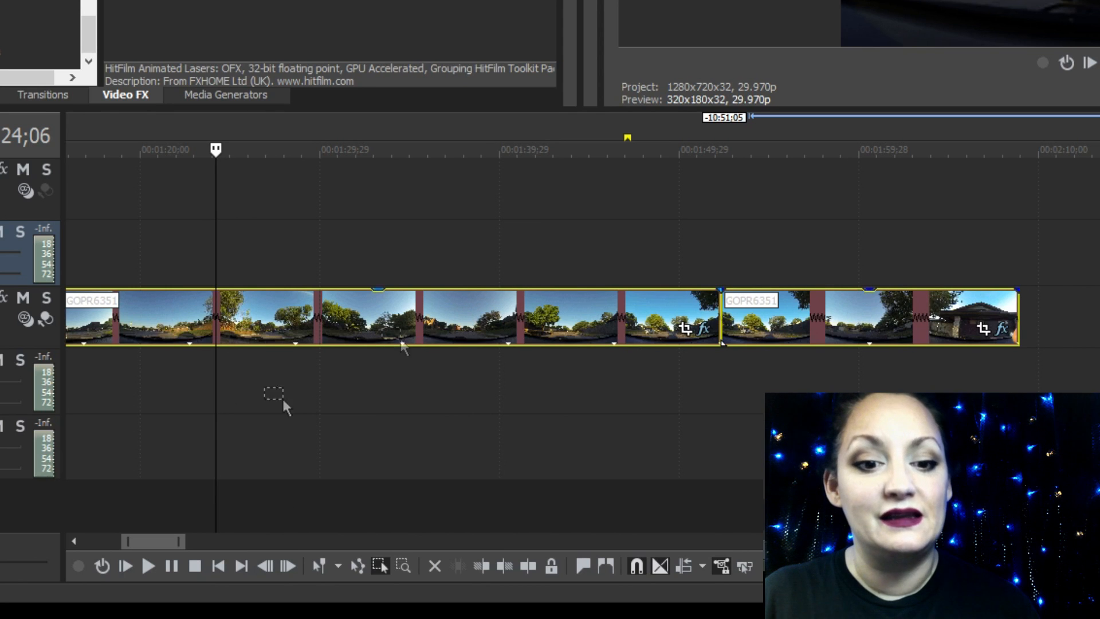